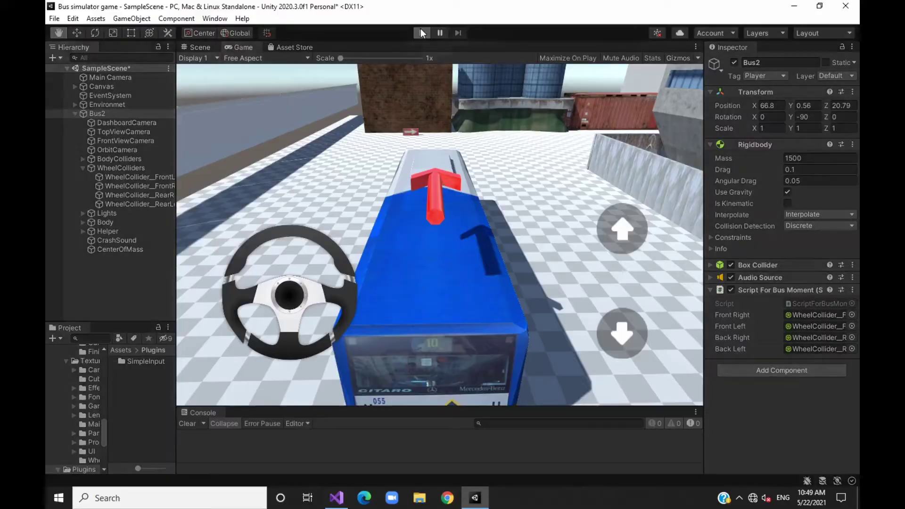
Play the scene and steer the bus left, then back toward centre, with the on-screen wheel
{"action": "left_click", "coordinate": [420, 33]}
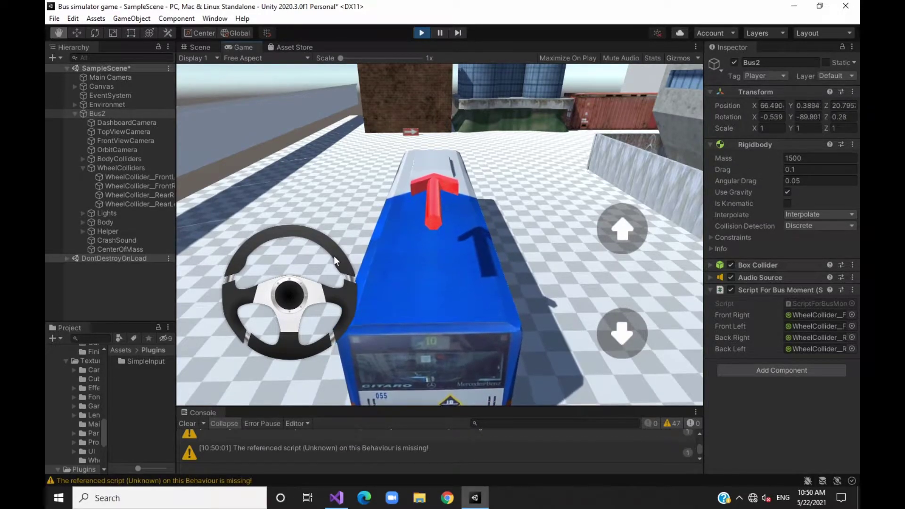
{"action": "mouse_move", "coordinate": [333, 255]}
{"action": "left_mouse_down"}
{"action": "mouse_move", "coordinate": [339, 244]}
{"action": "mouse_move", "coordinate": [306, 238]}
{"action": "mouse_move", "coordinate": [258, 253]}
{"action": "left_mouse_up"}
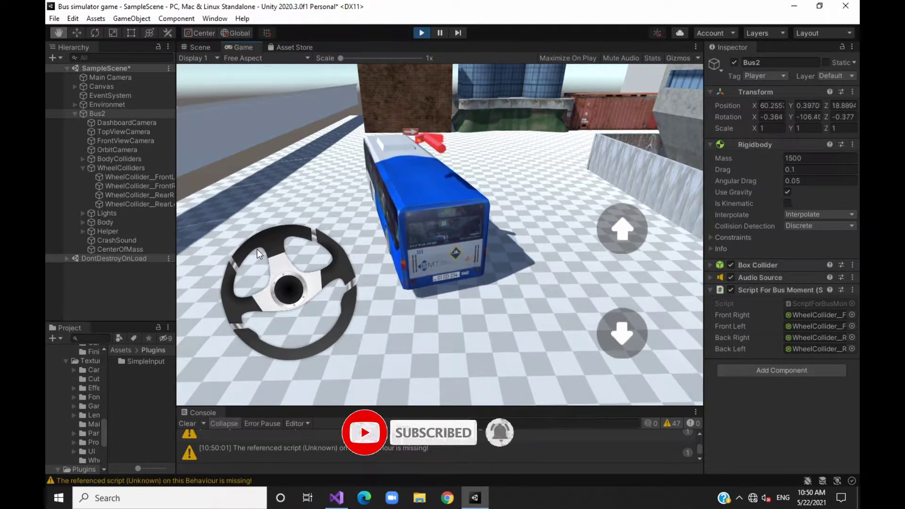
{"action": "mouse_move", "coordinate": [258, 253]}
{"action": "left_mouse_down"}
{"action": "mouse_move", "coordinate": [296, 231]}
{"action": "mouse_move", "coordinate": [234, 313]}
{"action": "mouse_move", "coordinate": [268, 363]}
{"action": "mouse_move", "coordinate": [281, 271]}
{"action": "left_mouse_up"}
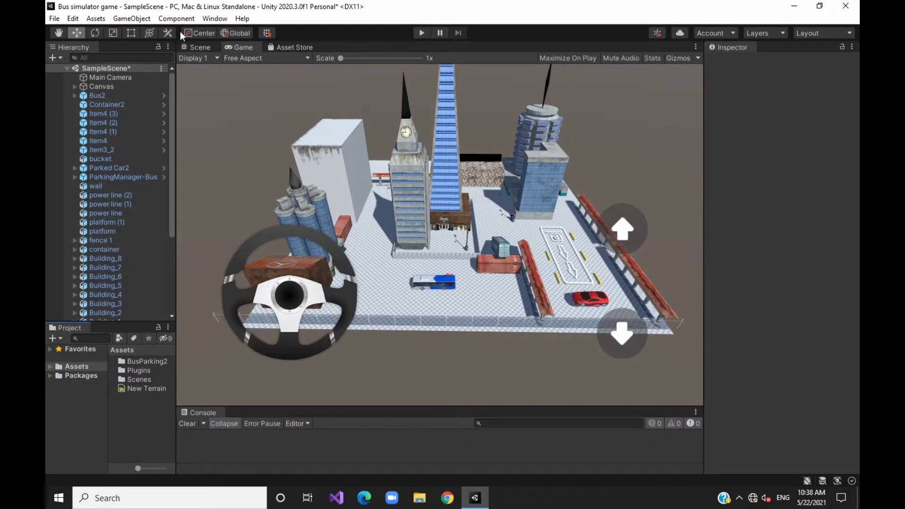
Create an empty GameObject named Environmet
{"action": "left_click", "coordinate": [131, 19]}
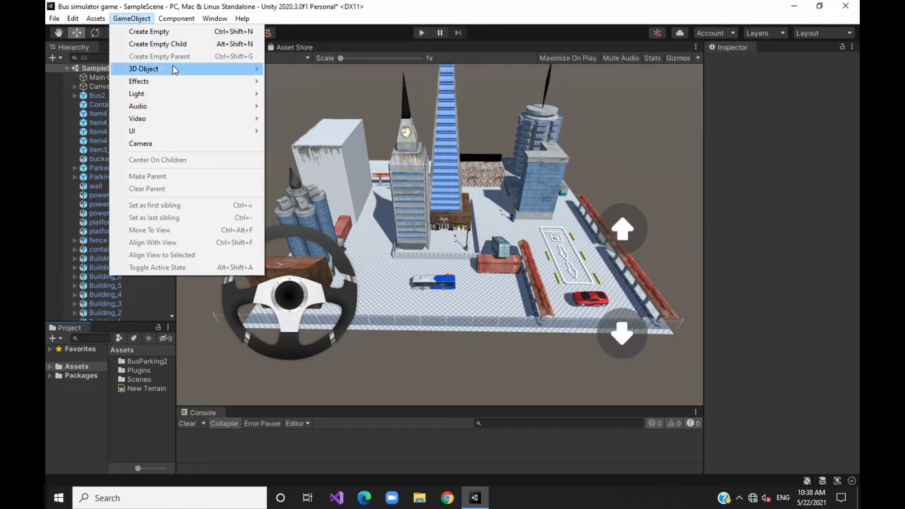
{"action": "left_click", "coordinate": [160, 32]}
{"action": "left_click", "coordinate": [767, 62]}
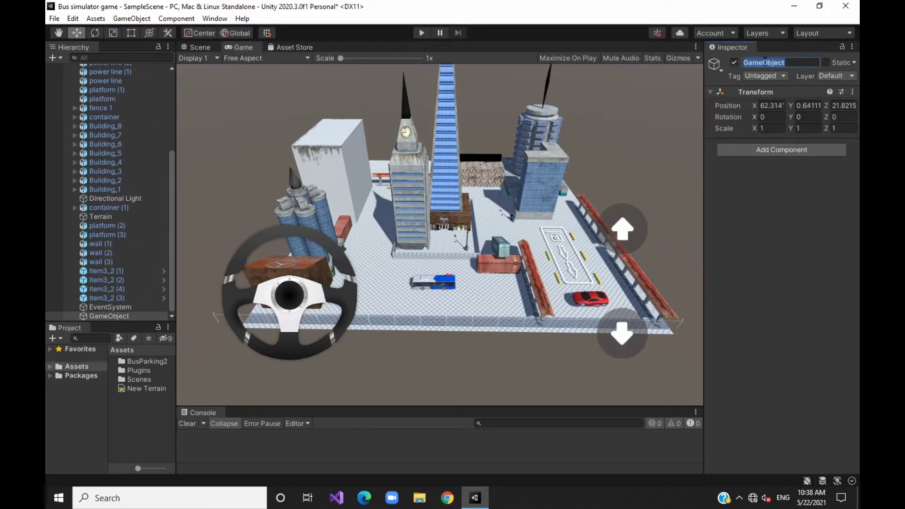
{"action": "type", "text": "Environ"}
{"action": "type", "text": "me"}
{"action": "type", "text": "t"}
{"action": "key", "text": "Return"}
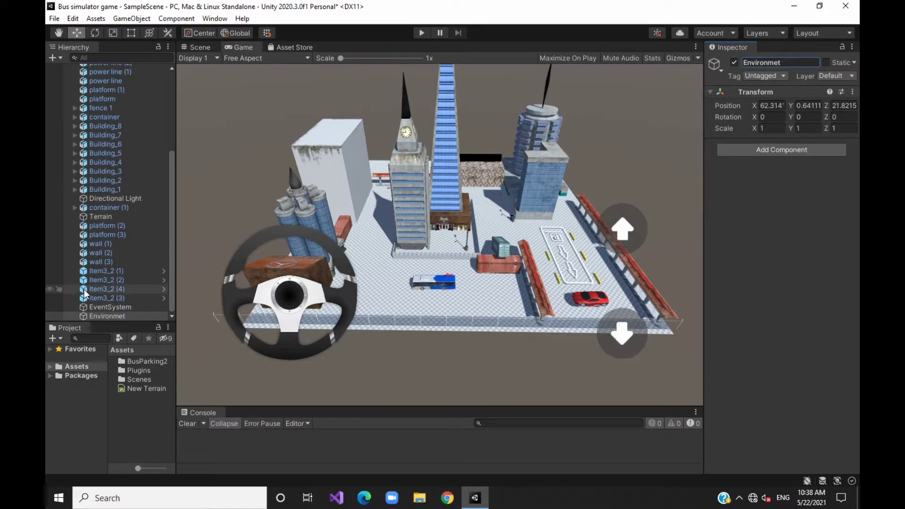
Select Bus2 and all the other scene objects in the Hierarchy
{"action": "left_click", "coordinate": [112, 297]}
{"action": "scroll", "coordinate": [112, 298], "scroll_direction": "up", "scroll_amount": 3}
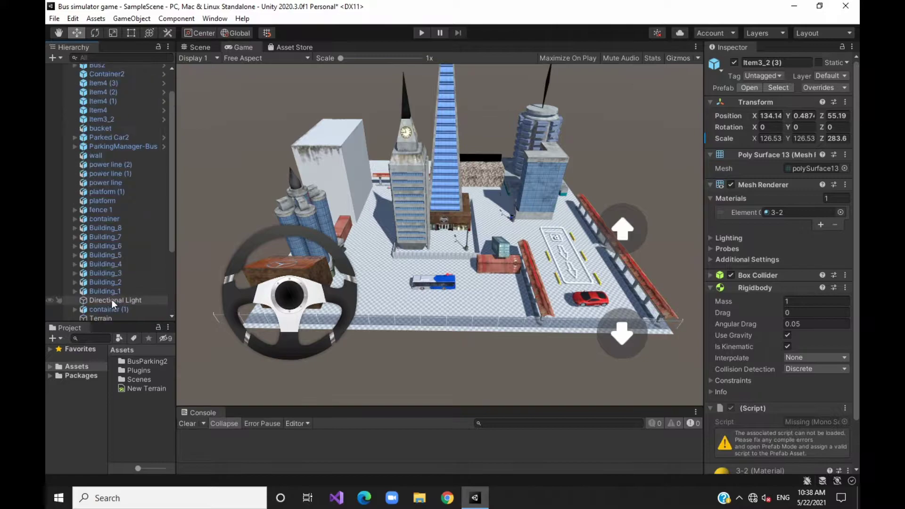
{"action": "scroll", "coordinate": [112, 299], "scroll_direction": "up", "scroll_amount": 2}
{"action": "left_click", "coordinate": [93, 97]}
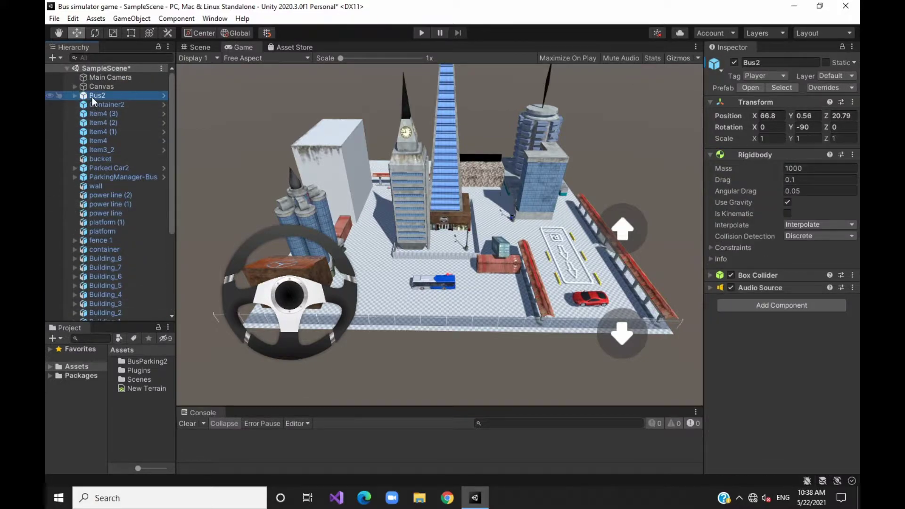
{"action": "key", "text": "shift+Down"}
{"action": "key", "text": "shift+Down"}
{"action": "key", "text": "shift+Down"}
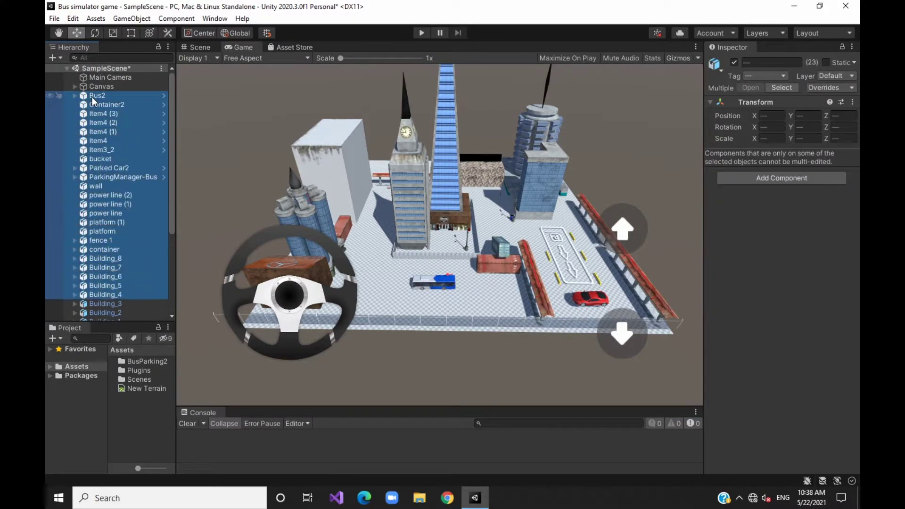
{"action": "key", "text": "shift+Down"}
{"action": "key", "text": "shift+Down"}
{"action": "key", "text": "shift+Down"}
{"action": "key", "text": "shift+Down"}
{"action": "key", "text": "shift+Down"}
{"action": "key", "text": "shift+Down"}
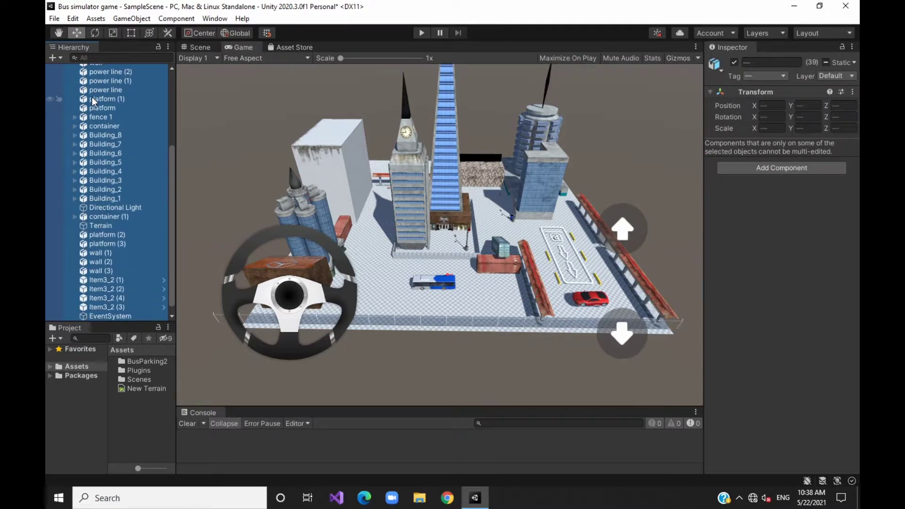
{"action": "key", "text": "shift+Down"}
{"action": "key", "text": "shift+Down"}
{"action": "key", "text": "shift+Down"}
{"action": "key", "text": "shift+Up"}
{"action": "key", "text": "shift+Up"}
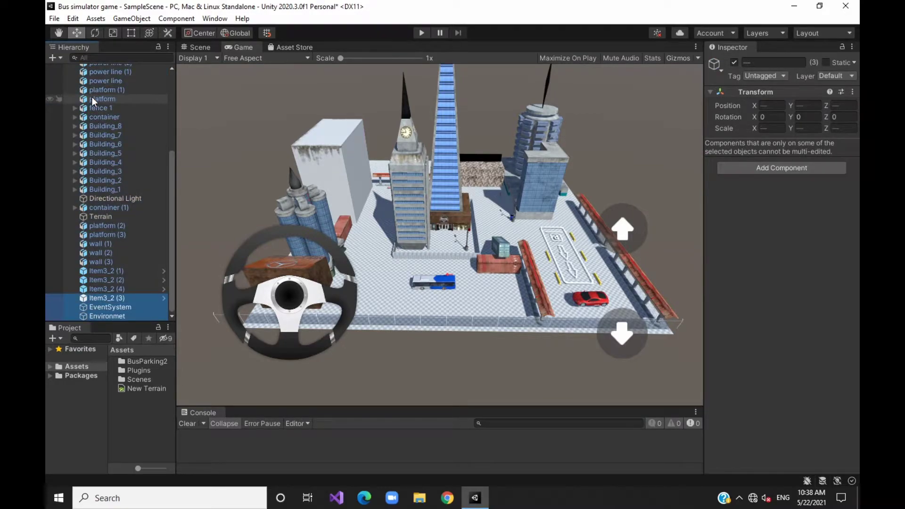
{"action": "key", "text": "ctrl+a"}
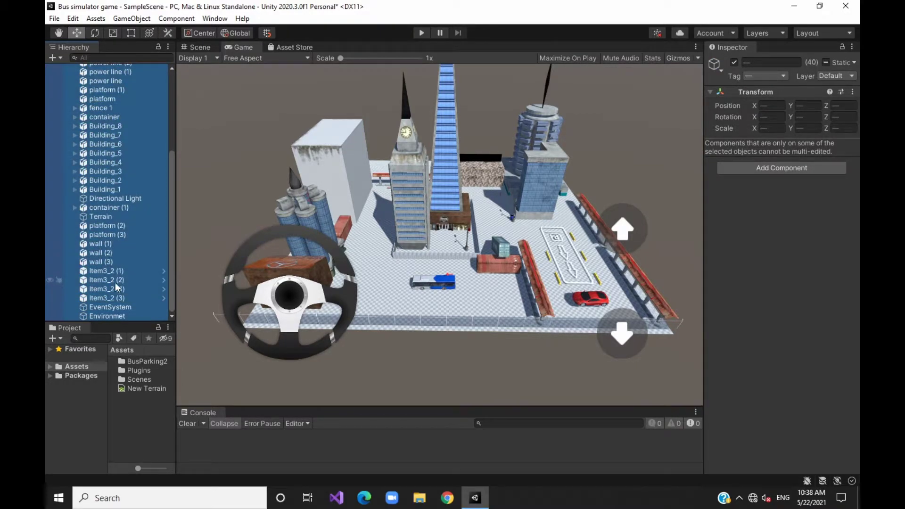
Parent the selection, minus EventSystem, under Environmet, collapse it and clear the Console
{"action": "left_click", "coordinate": [111, 306], "text": "ctrl"}
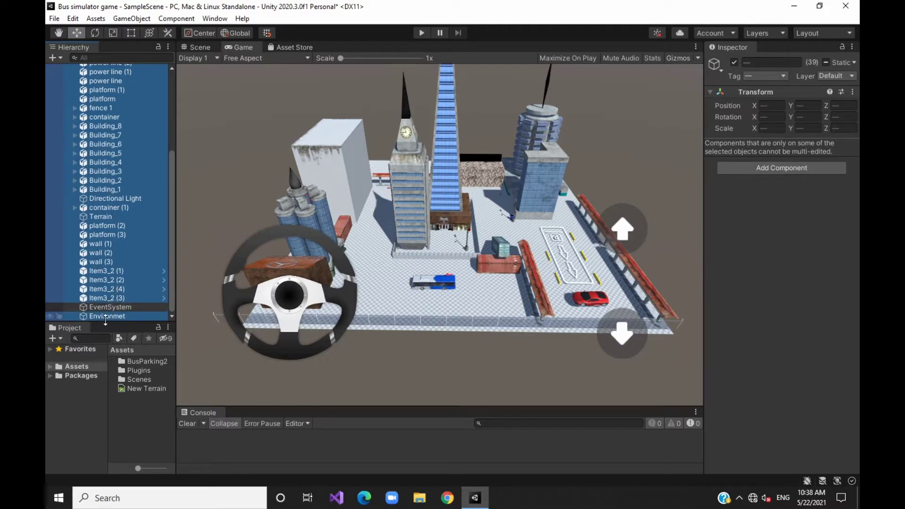
{"action": "left_click", "coordinate": [107, 319], "text": "ctrl"}
{"action": "left_click_drag", "start_coordinate": [109, 296], "coordinate": [109, 315]}
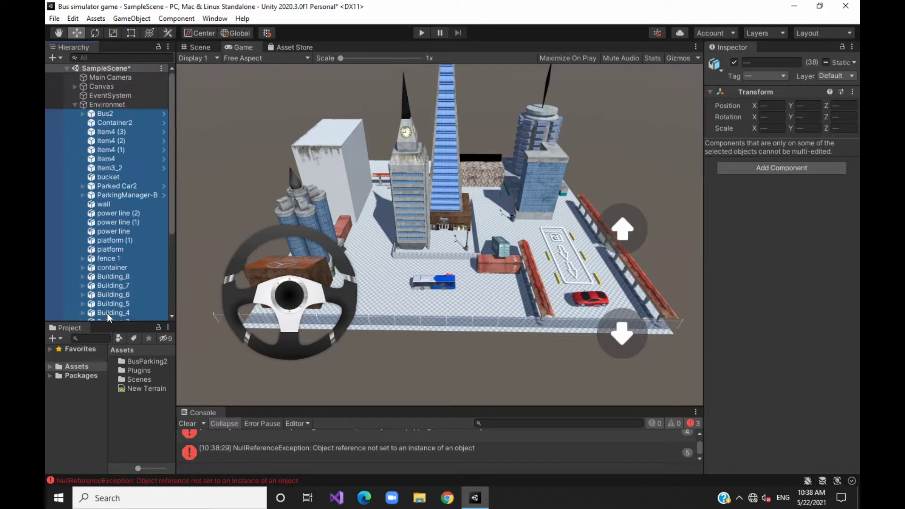
{"action": "left_click", "coordinate": [76, 105]}
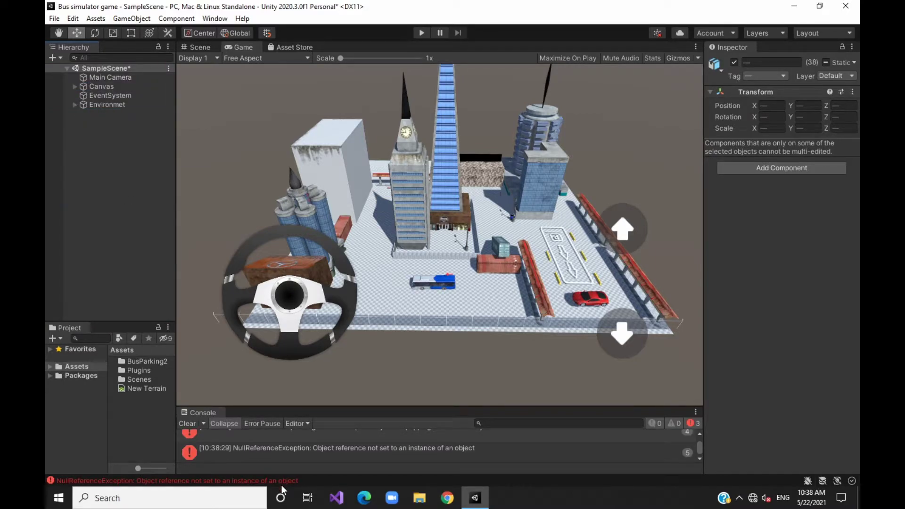
{"action": "left_click", "coordinate": [188, 423]}
Expand Environmet and select its Bus2 child
{"action": "left_click", "coordinate": [86, 171]}
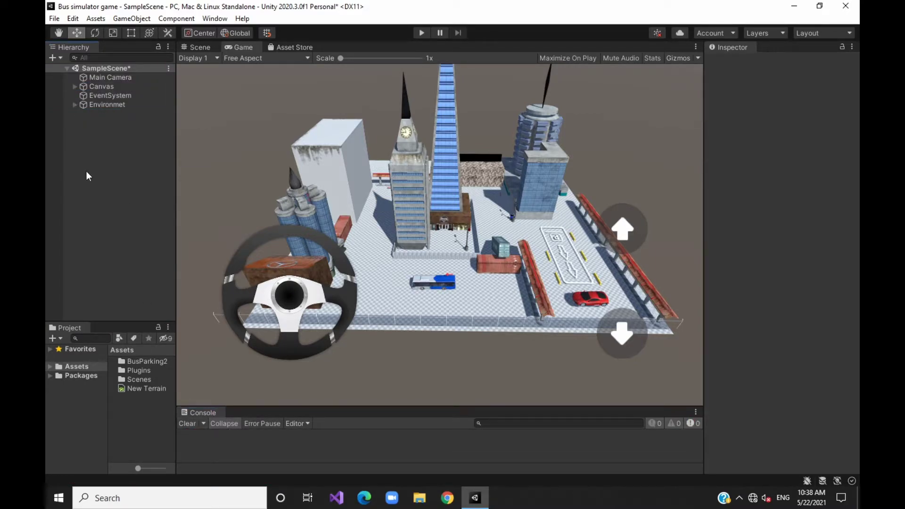
{"action": "left_click", "coordinate": [75, 105]}
{"action": "left_click", "coordinate": [76, 106]}
{"action": "left_click", "coordinate": [71, 106]}
{"action": "left_click", "coordinate": [74, 104]}
{"action": "left_click", "coordinate": [90, 144]}
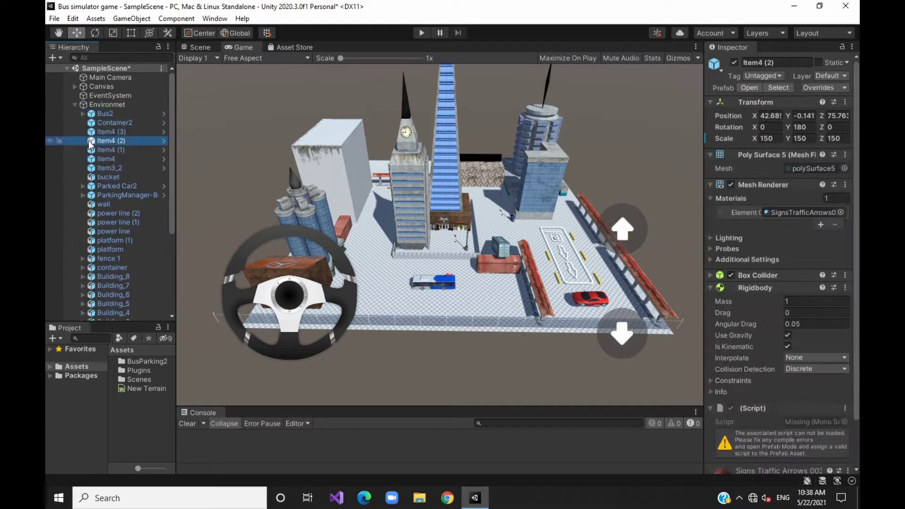
{"action": "left_click", "coordinate": [89, 114]}
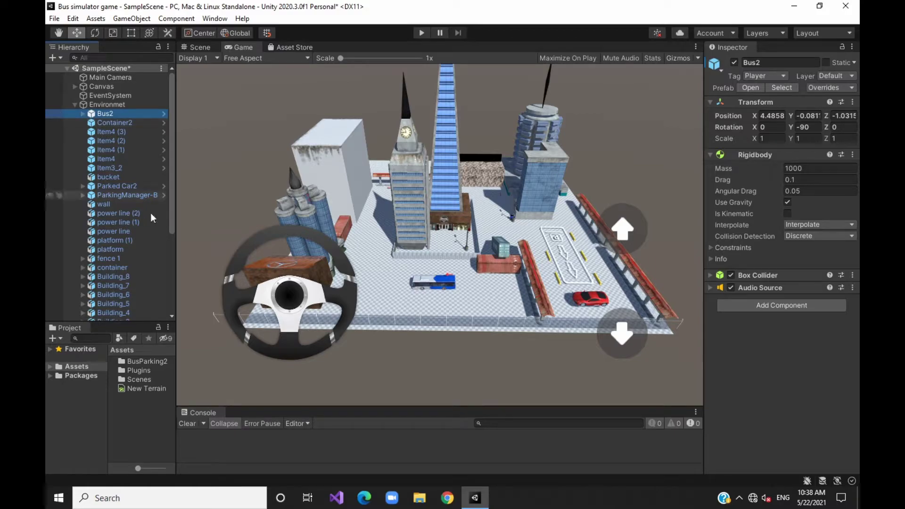
{"action": "left_click", "coordinate": [75, 105]}
{"action": "left_click", "coordinate": [107, 168]}
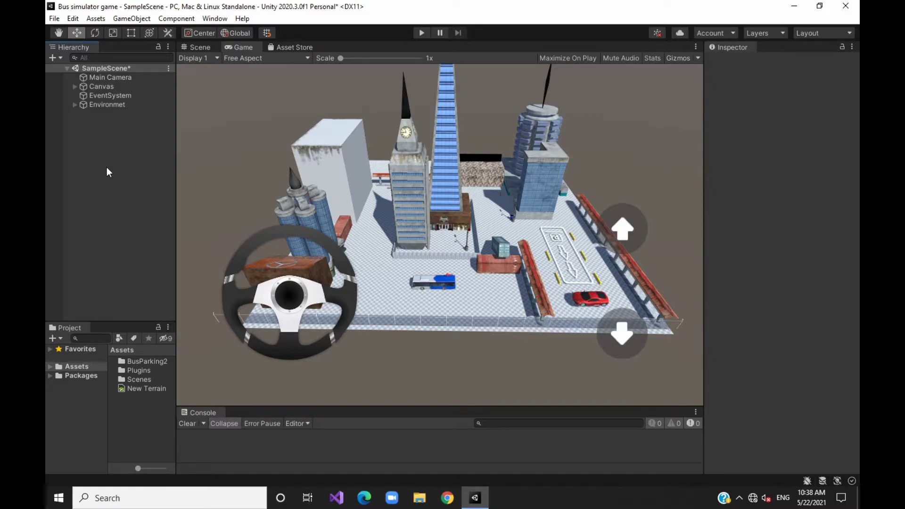
{"action": "left_click", "coordinate": [74, 105]}
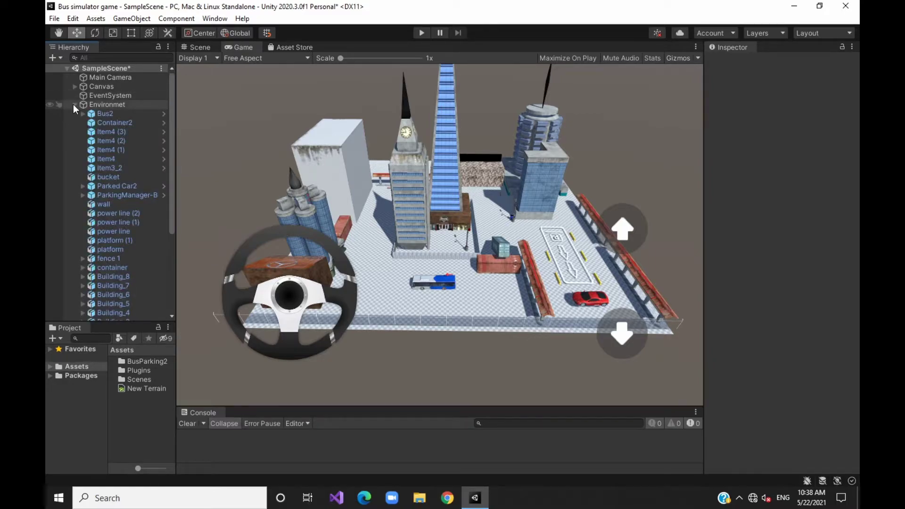
{"action": "left_click", "coordinate": [98, 113]}
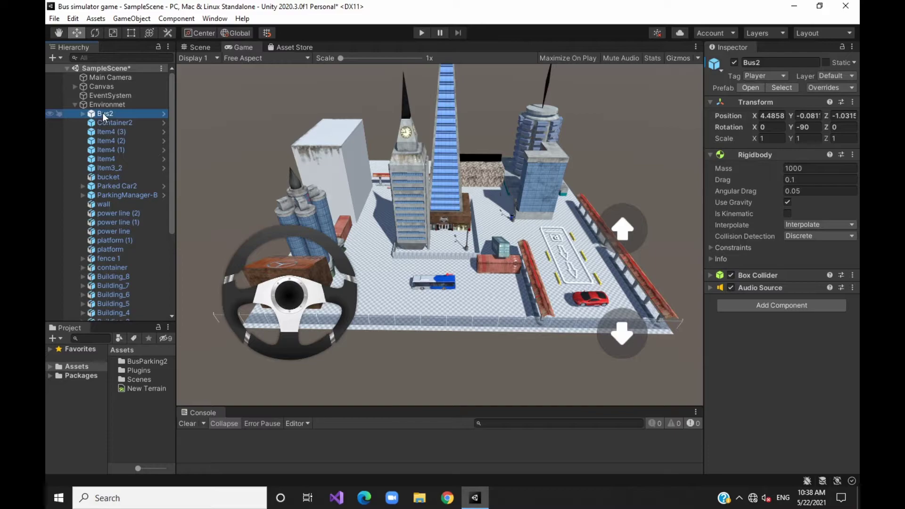
Unpack the Bus2 prefab completely
{"action": "right_click", "coordinate": [103, 113]}
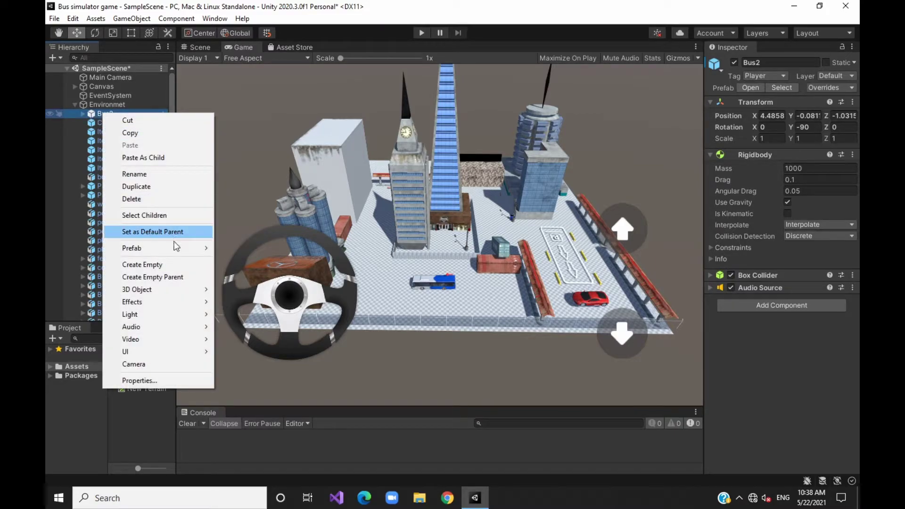
{"action": "mouse_move", "coordinate": [160, 248]}
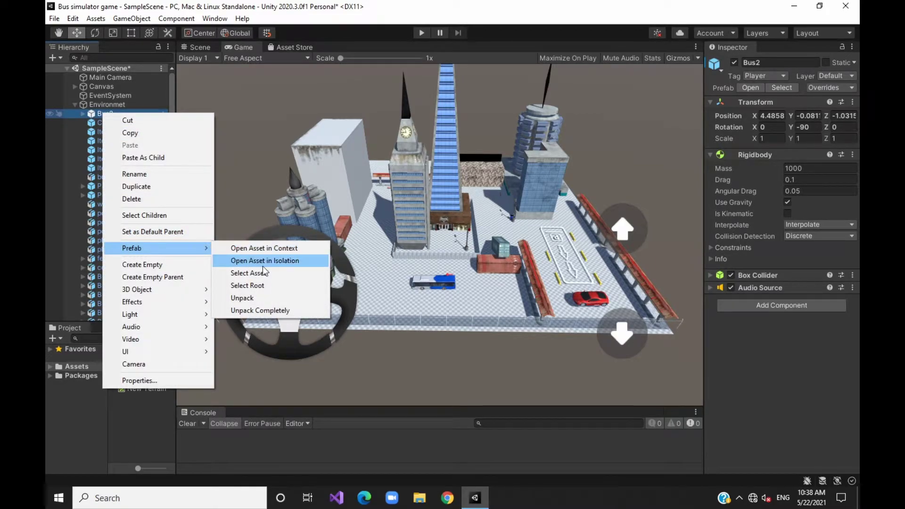
{"action": "left_click", "coordinate": [240, 310]}
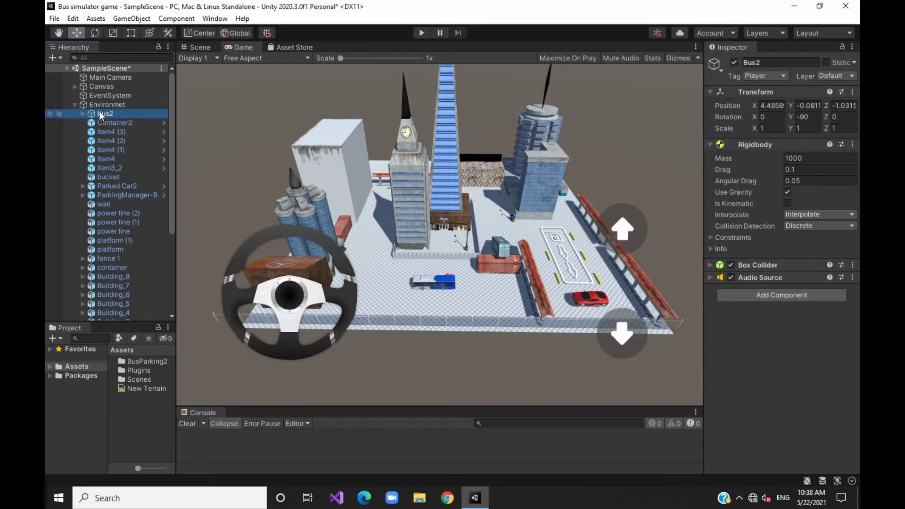
Move Bus2 out of Environmet to the scene root, just below Environmet
{"action": "left_click_drag", "start_coordinate": [99, 111], "coordinate": [95, 100]}
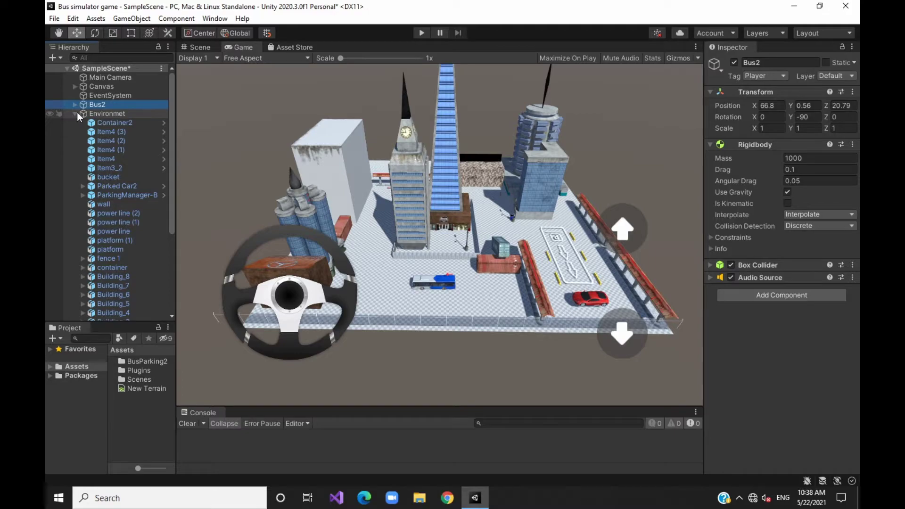
{"action": "left_click", "coordinate": [75, 114]}
{"action": "left_click", "coordinate": [108, 123]}
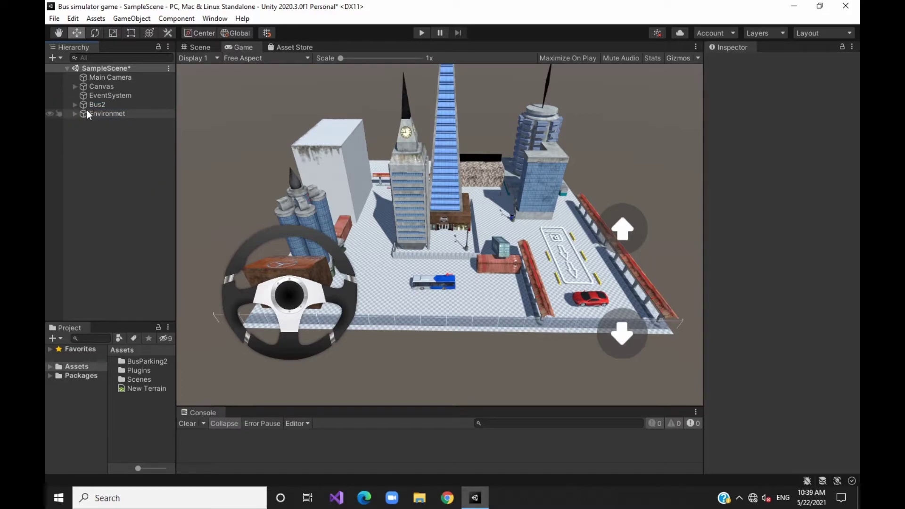
{"action": "left_click_drag", "start_coordinate": [89, 104], "coordinate": [101, 129]}
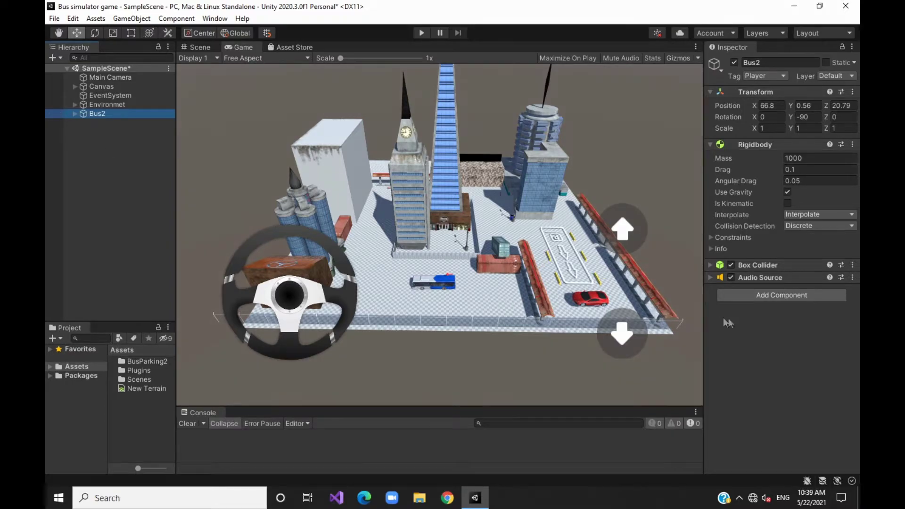
Add a new script component called ScriptForBusMoment to Bus2 via Add Component
{"action": "left_click", "coordinate": [760, 300]}
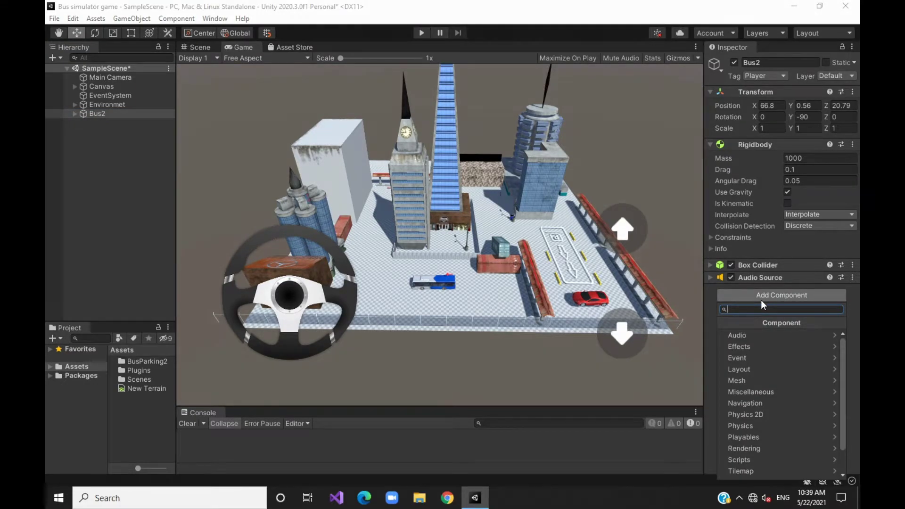
{"action": "type", "text": "ScriptForBusMoment"}
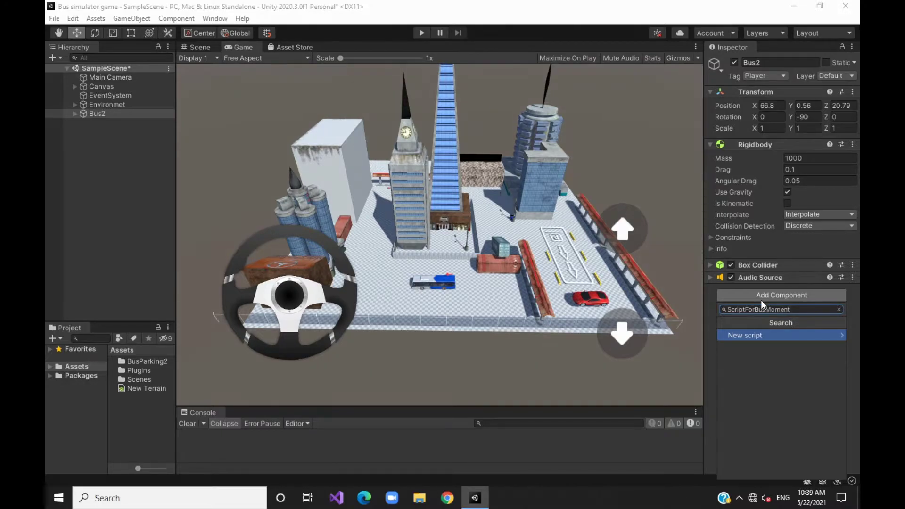
{"action": "key", "text": "Return"}
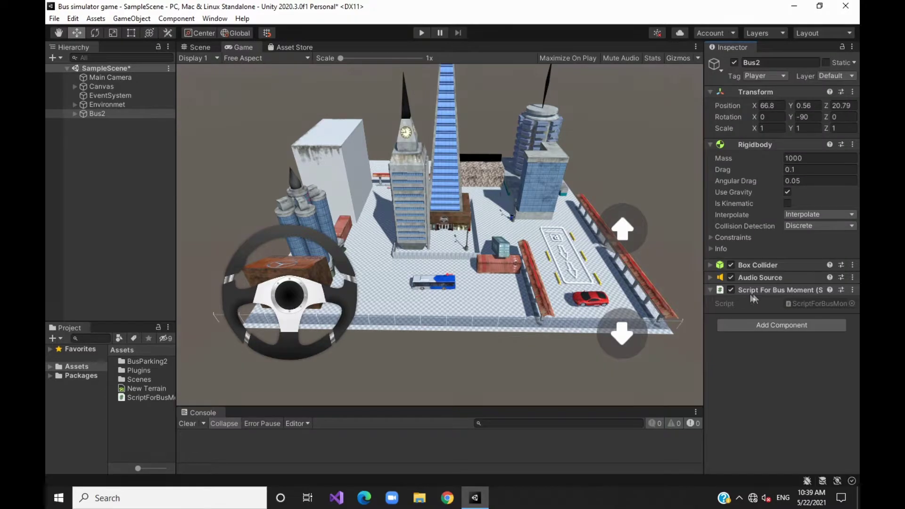
{"action": "right_click", "coordinate": [763, 288]}
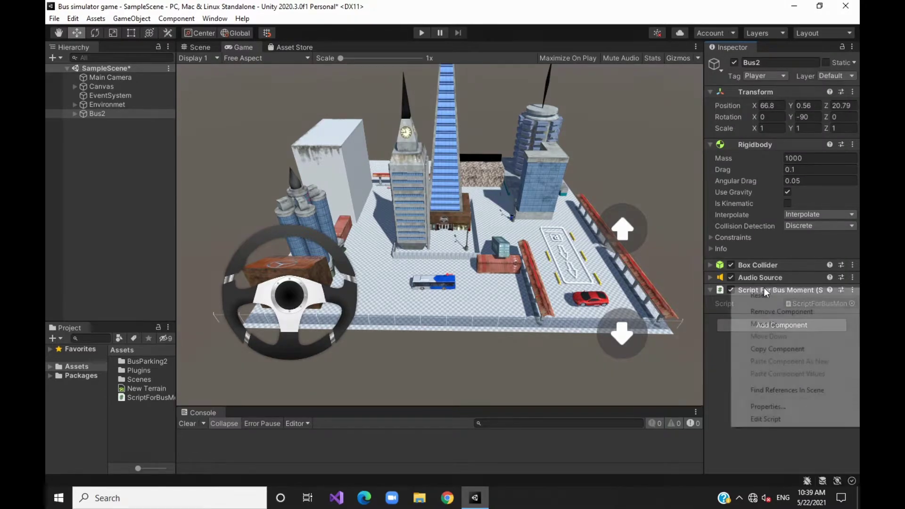
Open ScriptForBusMoment in Visual Studio and delete its Start method
{"action": "left_click", "coordinate": [768, 417]}
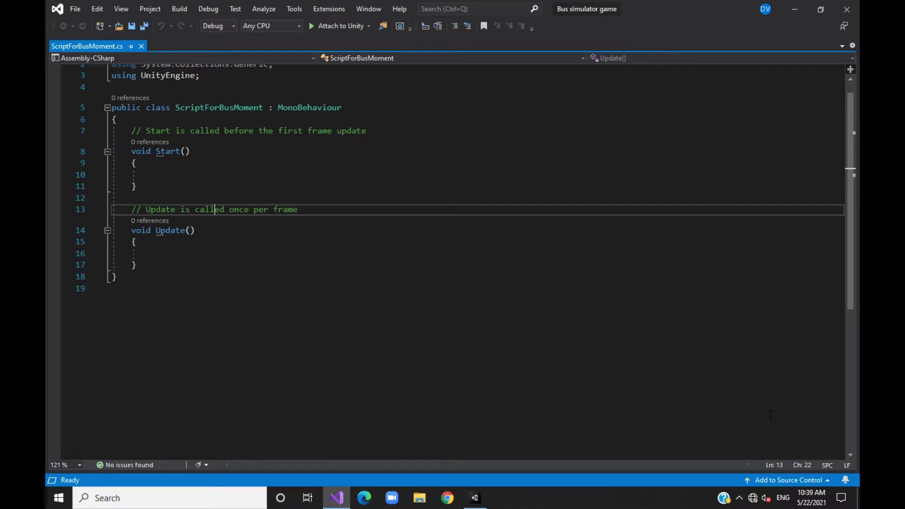
{"action": "left_click_drag", "start_coordinate": [132, 130], "coordinate": [346, 211]}
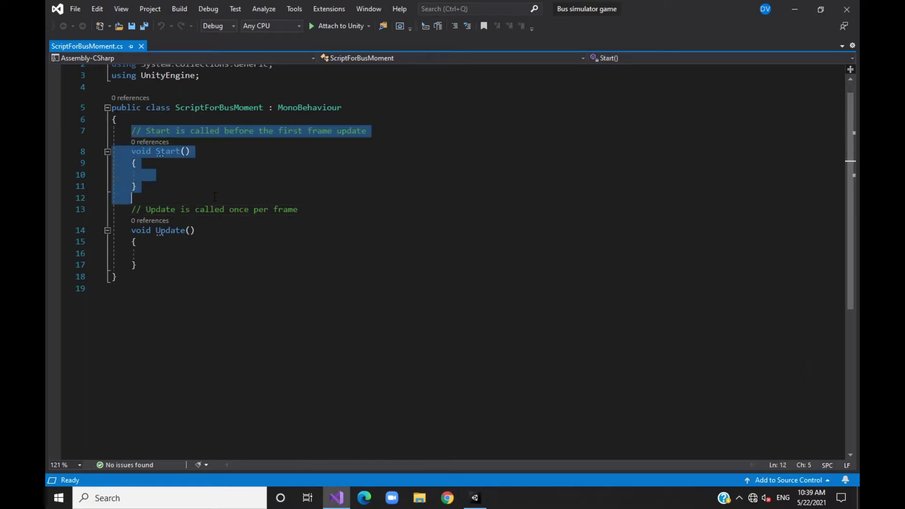
{"action": "key", "text": "Delete"}
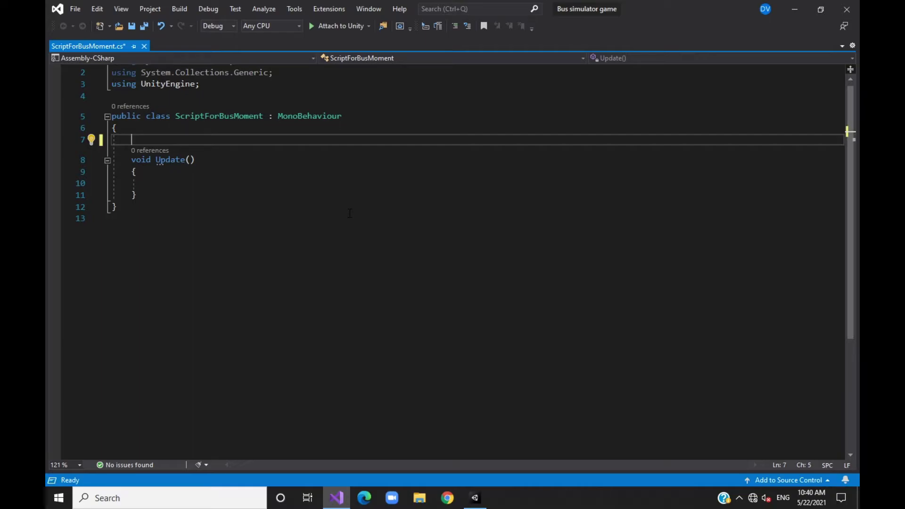
Declare 'public WheelCollider frontRight;' and duplicate the line three times
{"action": "type", "text": "public"}
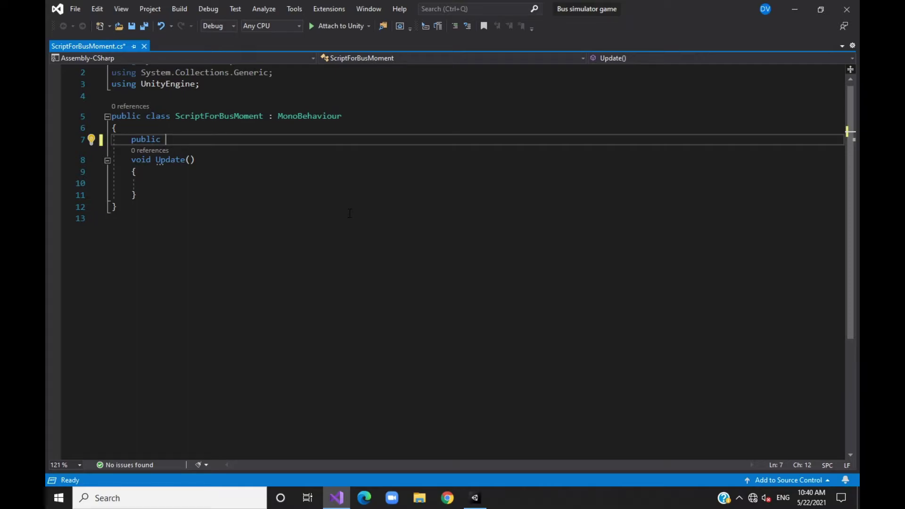
{"action": "type", "text": " Wheel"}
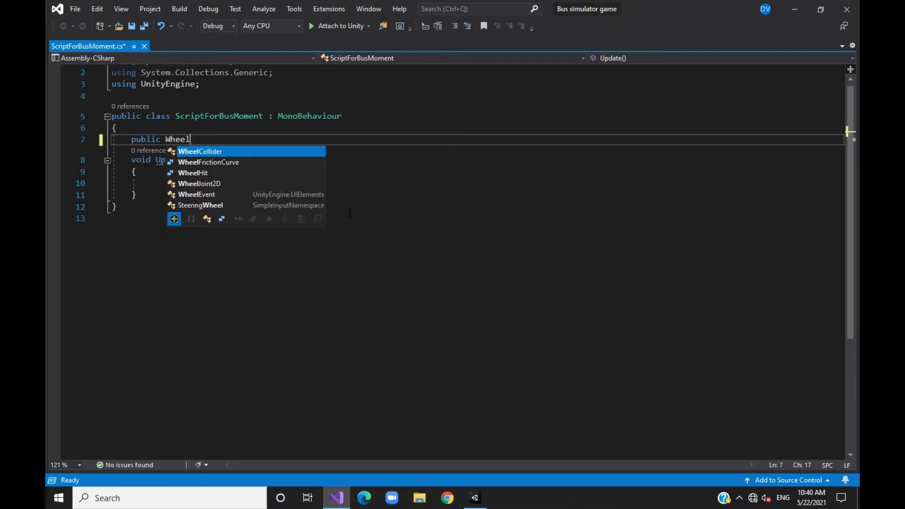
{"action": "key", "text": "Tab"}
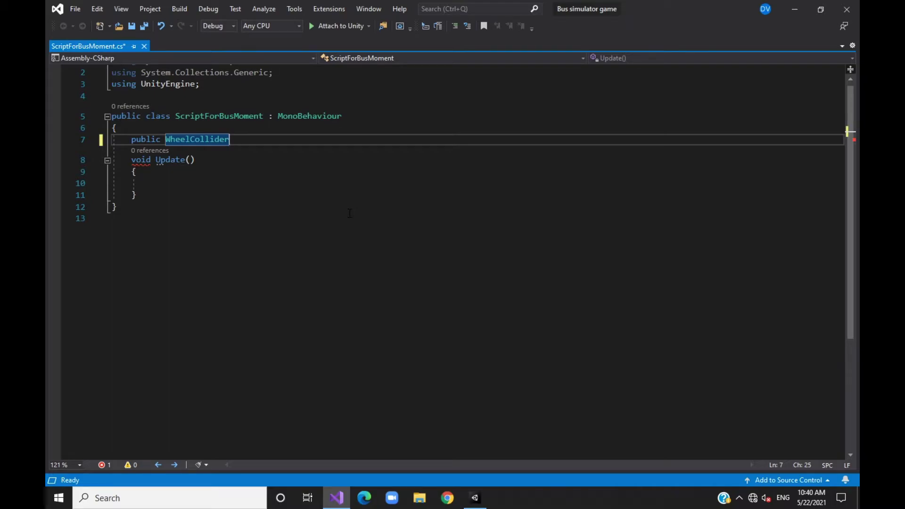
{"action": "type", "text": " fro"}
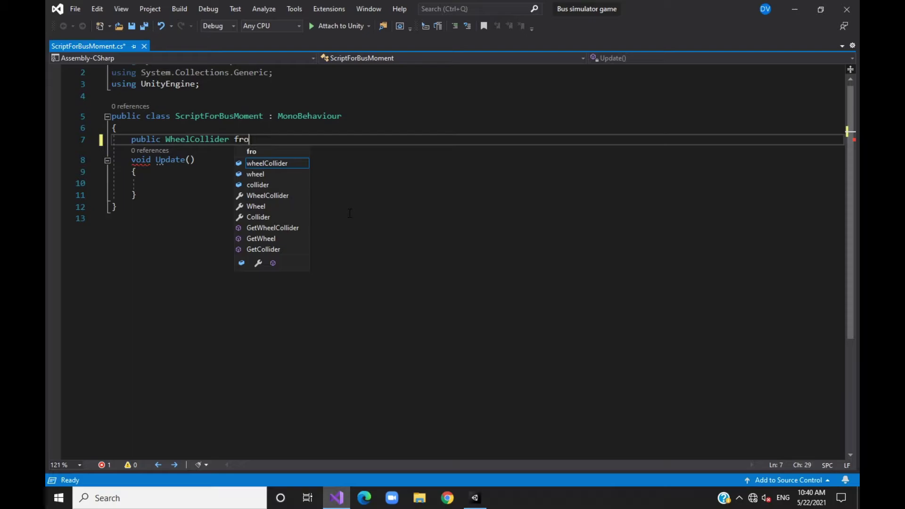
{"action": "type", "text": "ntTig"}
{"action": "key", "text": "BackSpace"}
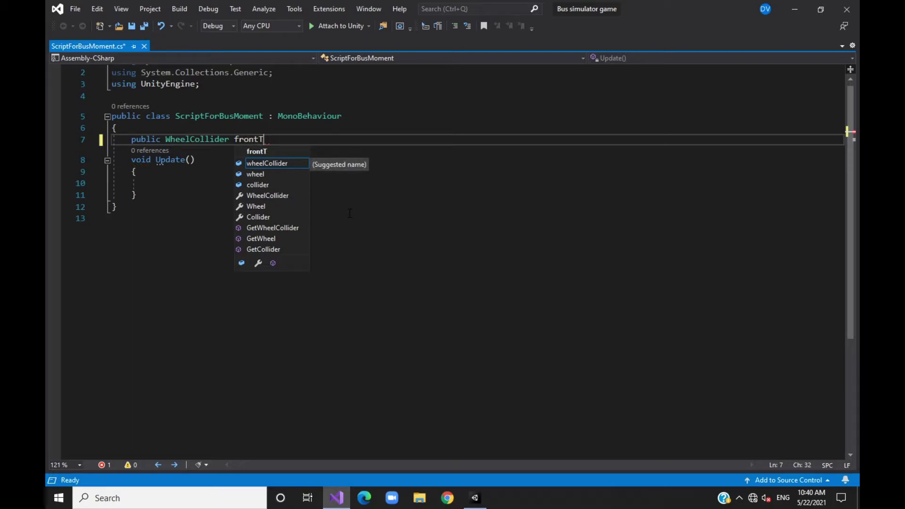
{"action": "type", "text": "Right"}
{"action": "type", "text": ";"}
{"action": "key", "text": "ctrl+d"}
{"action": "key", "text": "ctrl+d"}
{"action": "key", "text": "ctrl+d"}
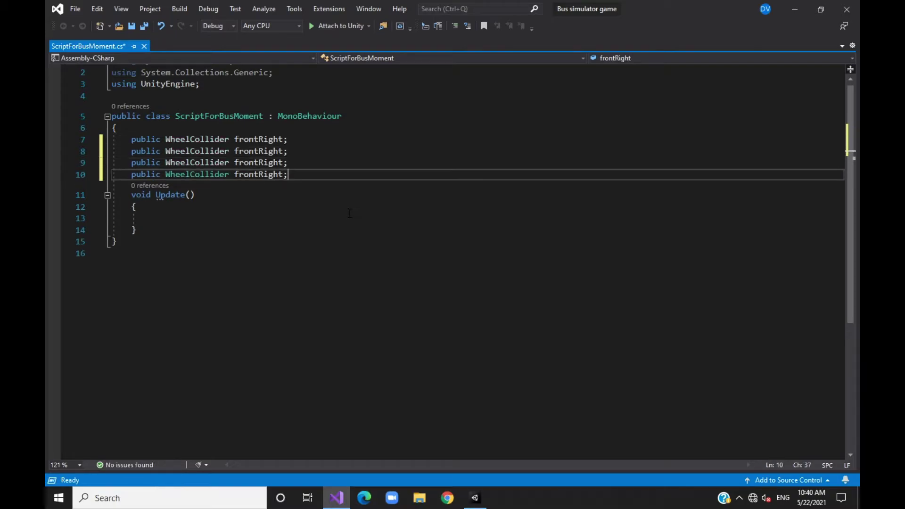
Rename the copied fields to frontLeft, BackRight and BackLeft
{"action": "double_click", "coordinate": [259, 151]}
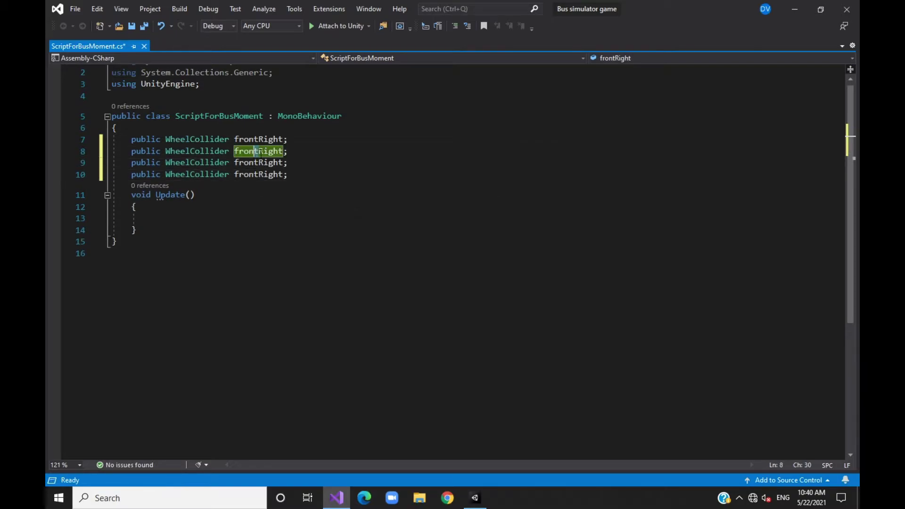
{"action": "type", "text": "fronRig"}
{"action": "key", "text": "BackSpace"}
{"action": "key", "text": "BackSpace"}
{"action": "key", "text": "BackSpace"}
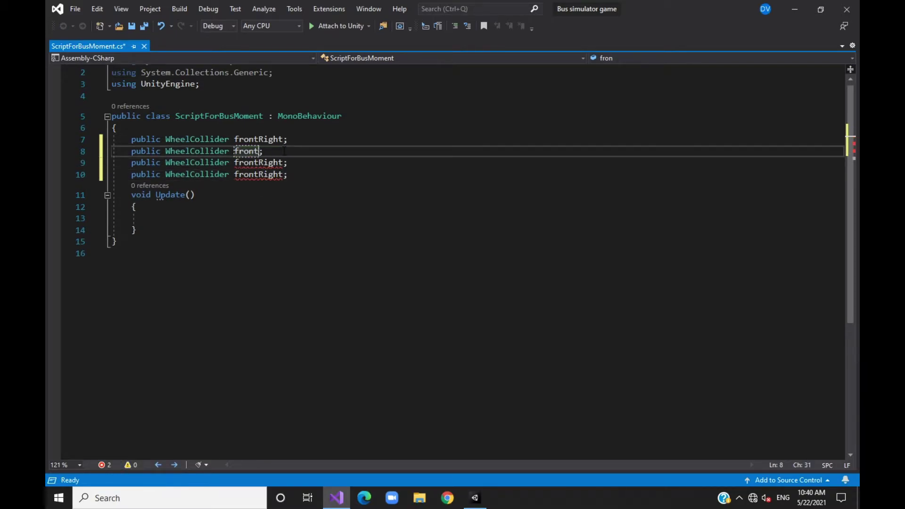
{"action": "type", "text": "tLeft"}
{"action": "mouse_move", "coordinate": [283, 162]}
{"action": "left_mouse_down"}
{"action": "mouse_move", "coordinate": [236, 162]}
{"action": "mouse_move", "coordinate": [283, 174]}
{"action": "left_mouse_up"}
{"action": "type", "text": "BackRight"}
{"action": "type", "text": "ba"}
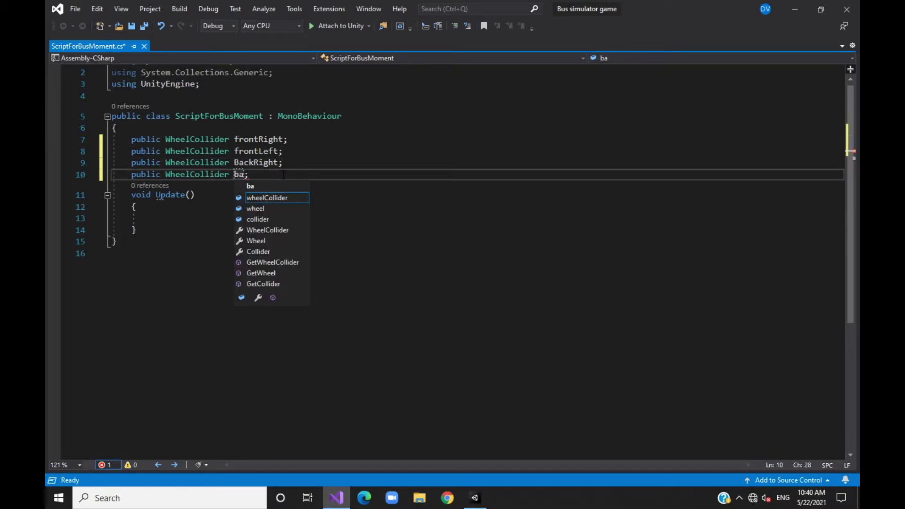
{"action": "type", "text": "ckLe"}
{"action": "type", "text": "ft"}
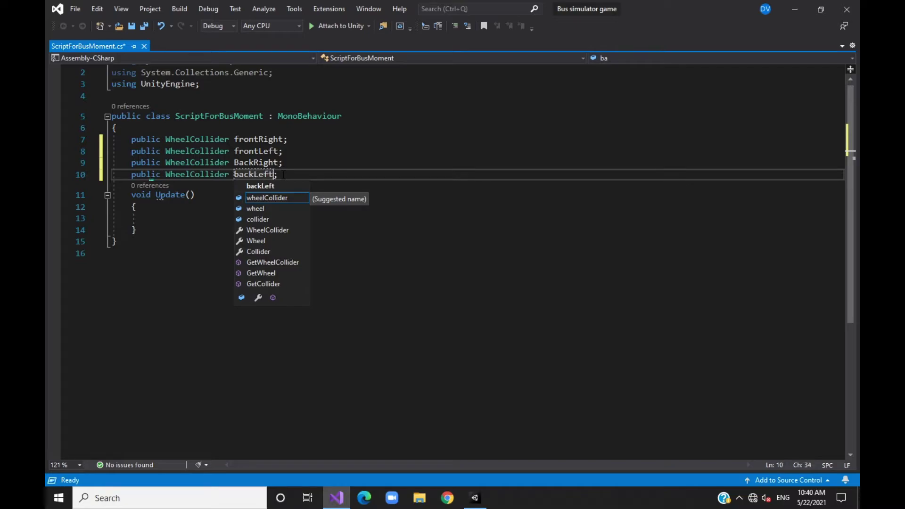
{"action": "left_click", "coordinate": [238, 175]}
{"action": "key", "text": "BackSpace"}
{"action": "type", "text": "B"}
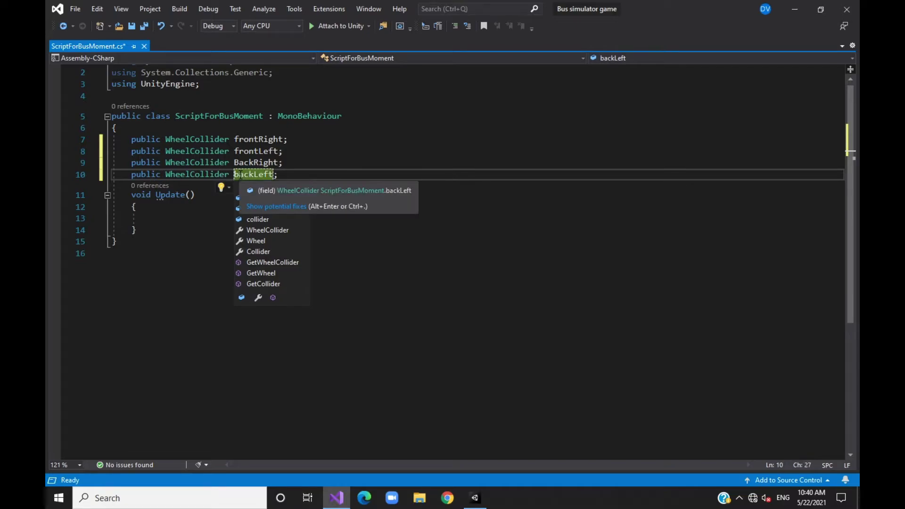
Review the four wheel field names, place the caret in Update, and return to Unity
{"action": "left_click", "coordinate": [283, 139]}
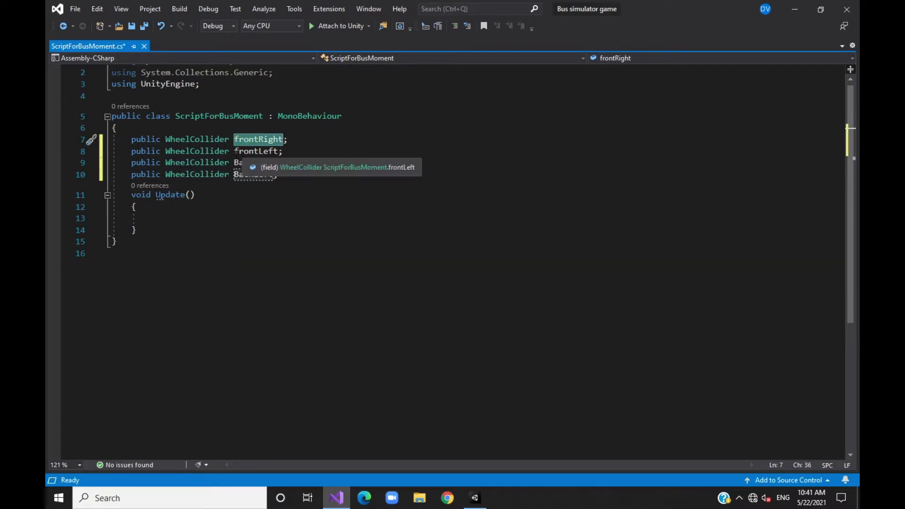
{"action": "mouse_move", "coordinate": [234, 151]}
{"action": "left_mouse_down"}
{"action": "mouse_move", "coordinate": [283, 150]}
{"action": "mouse_move", "coordinate": [282, 162]}
{"action": "left_mouse_up"}
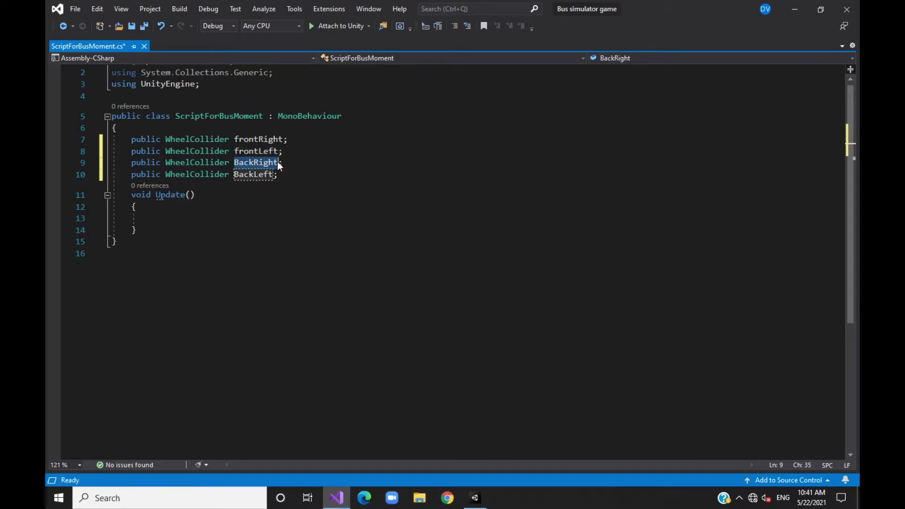
{"action": "left_click", "coordinate": [269, 174]}
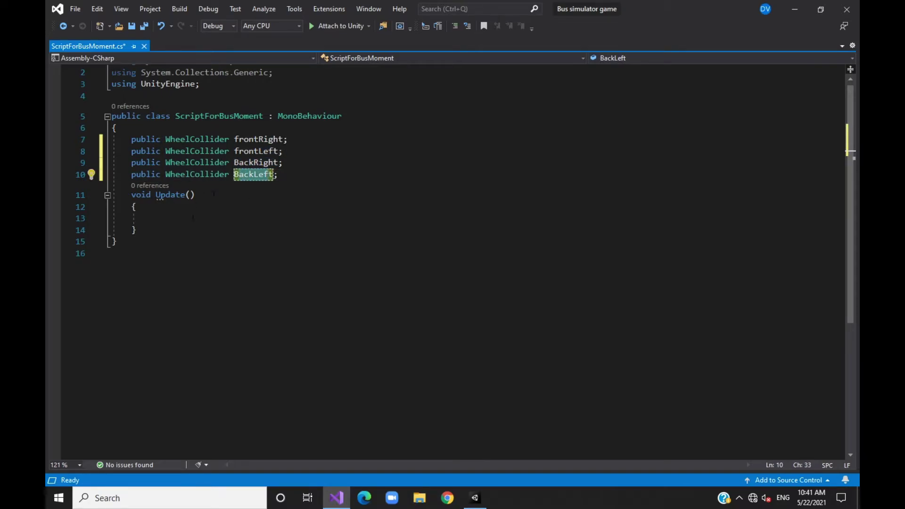
{"action": "left_click", "coordinate": [193, 219]}
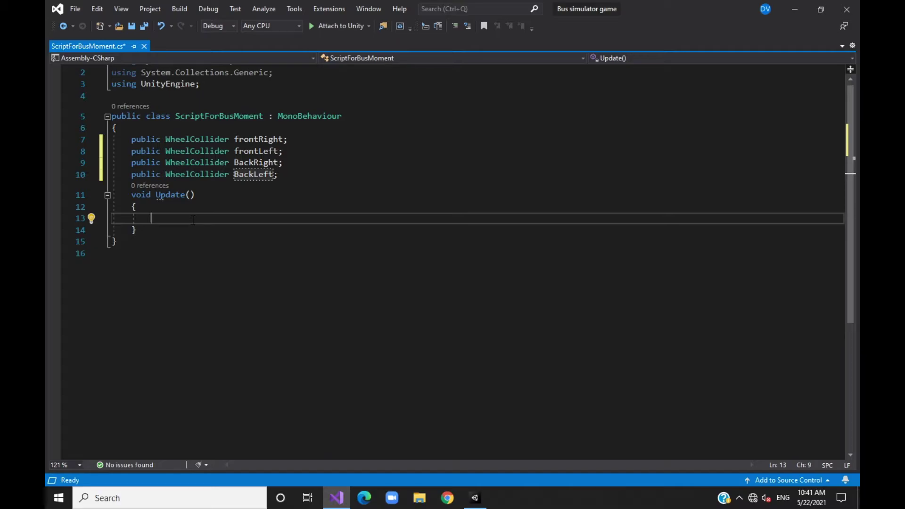
{"action": "key", "text": "alt+Tab"}
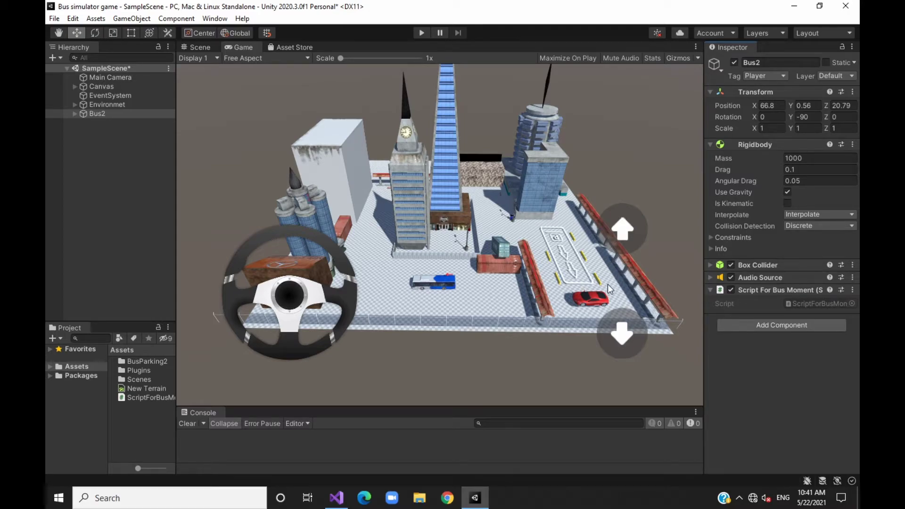
Switch back to the ScriptForBusMoment script in Visual Studio
{"action": "key", "text": "alt+Tab"}
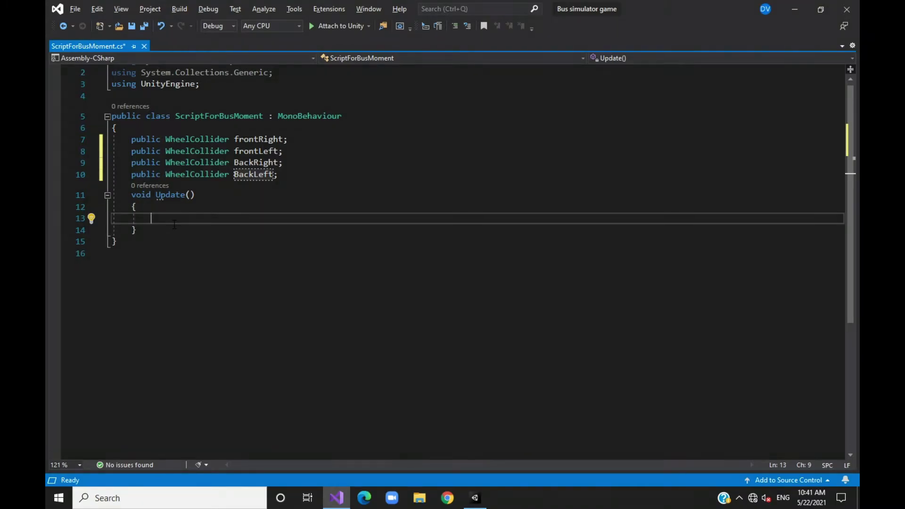
Begin the Update line 'BackLeft.motorTorque = SimpleInput' using autocomplete
{"action": "type", "text": "BackL"}
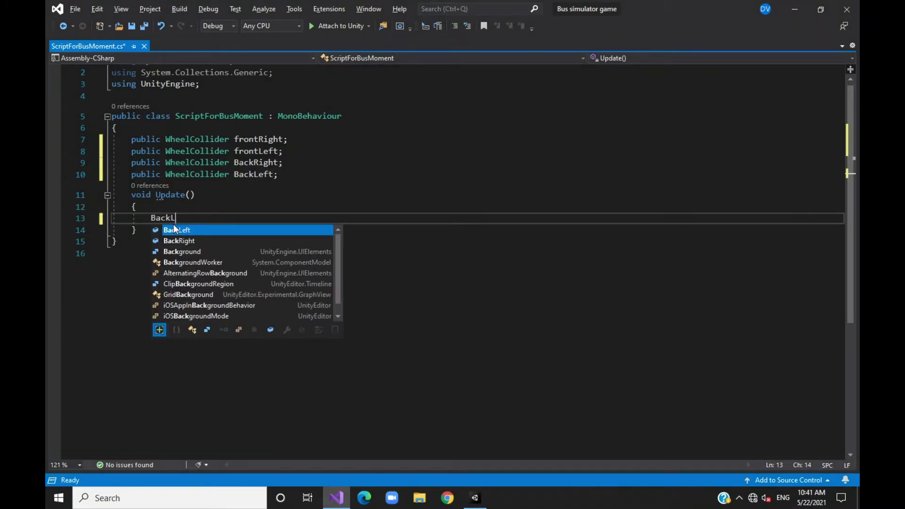
{"action": "key", "text": "Tab"}
{"action": "type", "text": "."}
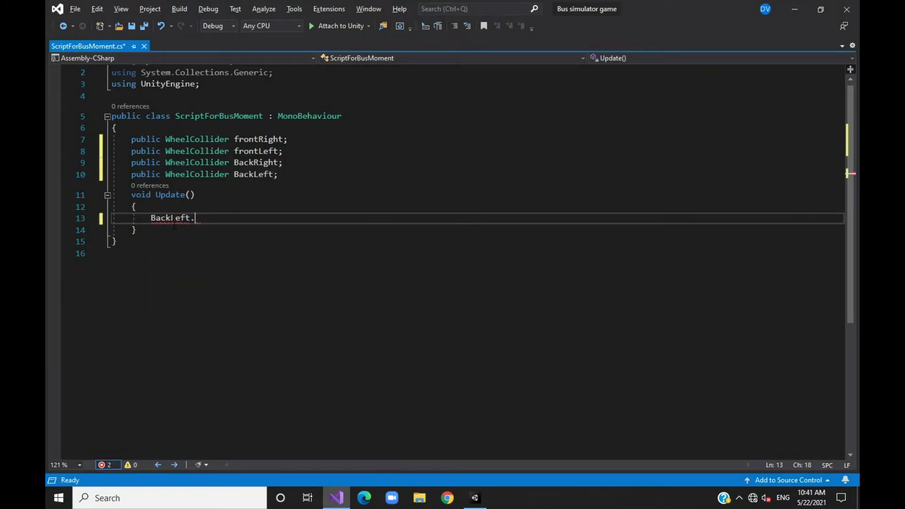
{"action": "type", "text": "mot"}
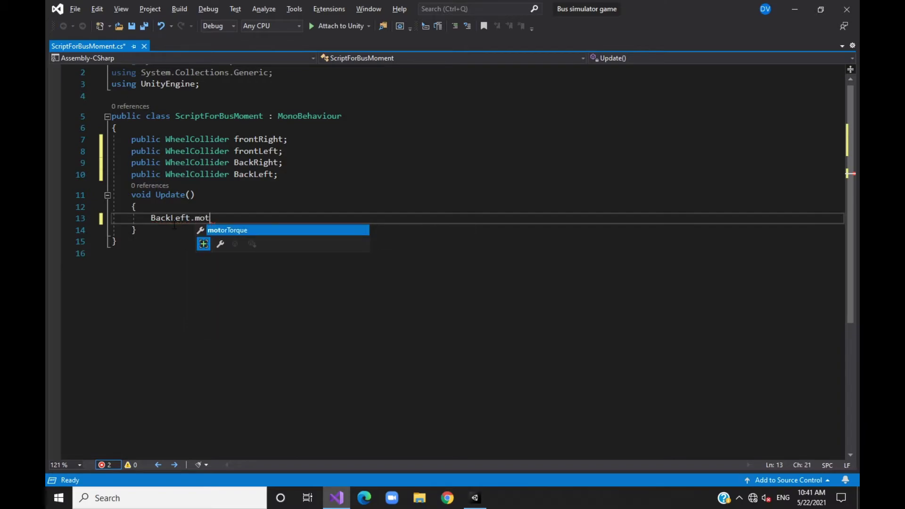
{"action": "type", "text": "o"}
{"action": "key", "text": "Tab"}
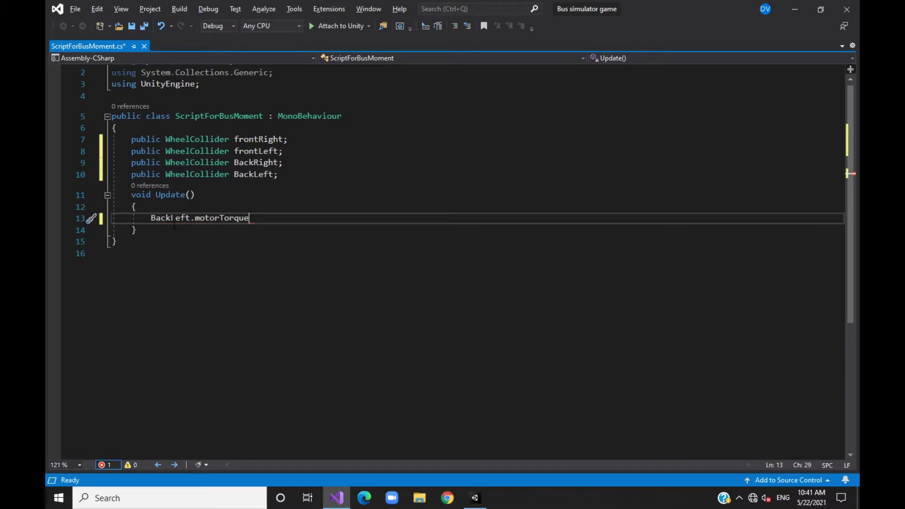
{"action": "mouse_move", "coordinate": [216, 223]}
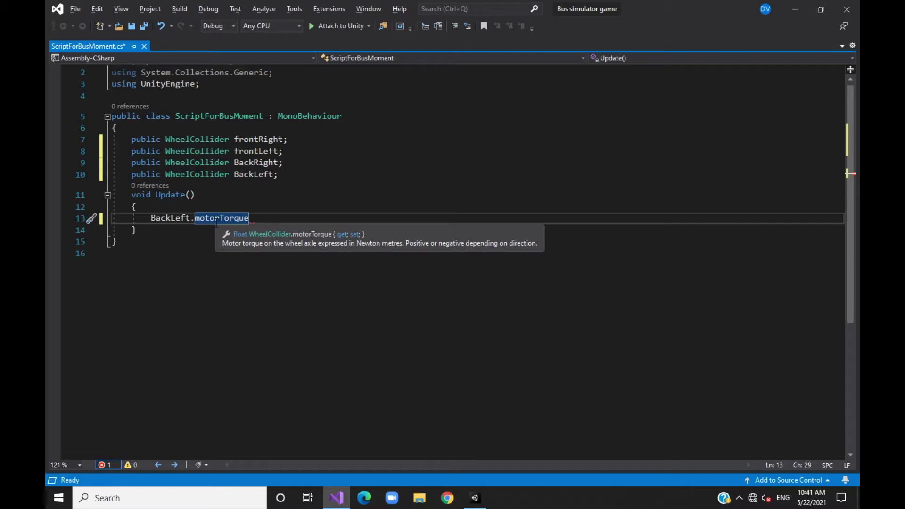
{"action": "type", "text": " ="}
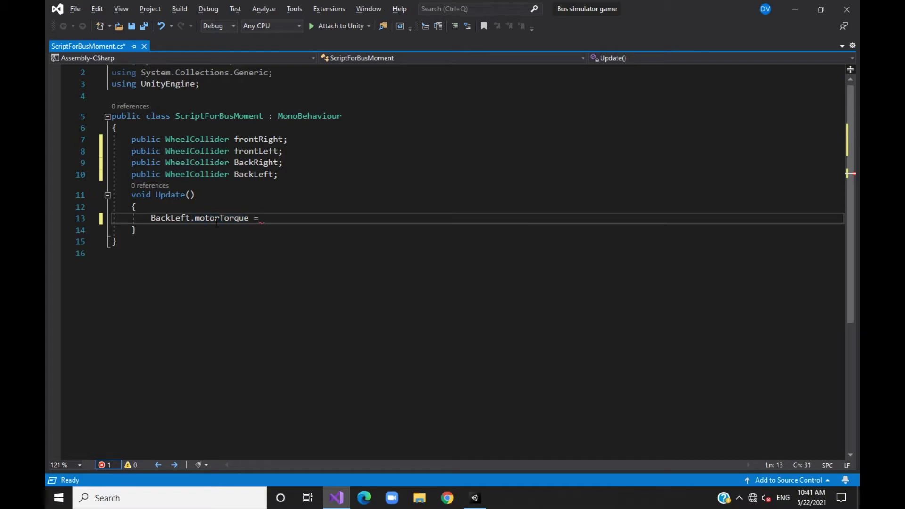
{"action": "type", "text": " sim"}
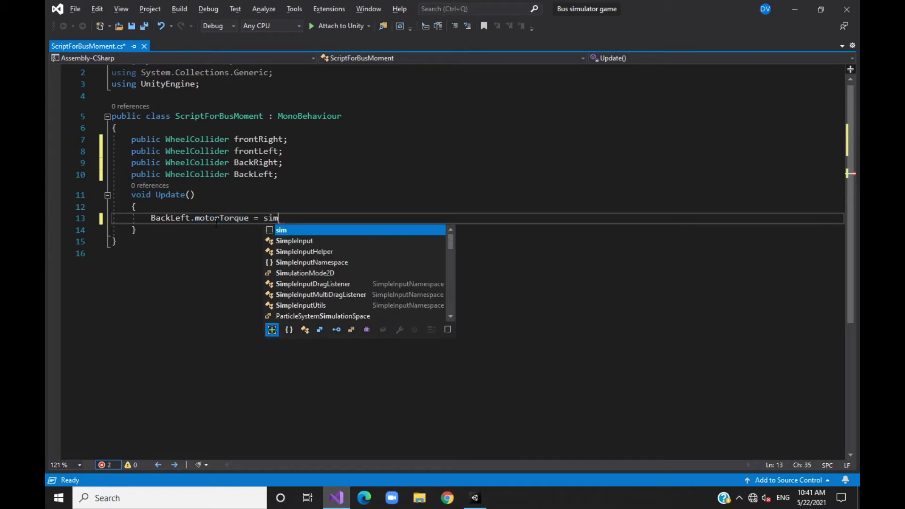
{"action": "type", "text": "ple"}
{"action": "key", "text": "Tab"}
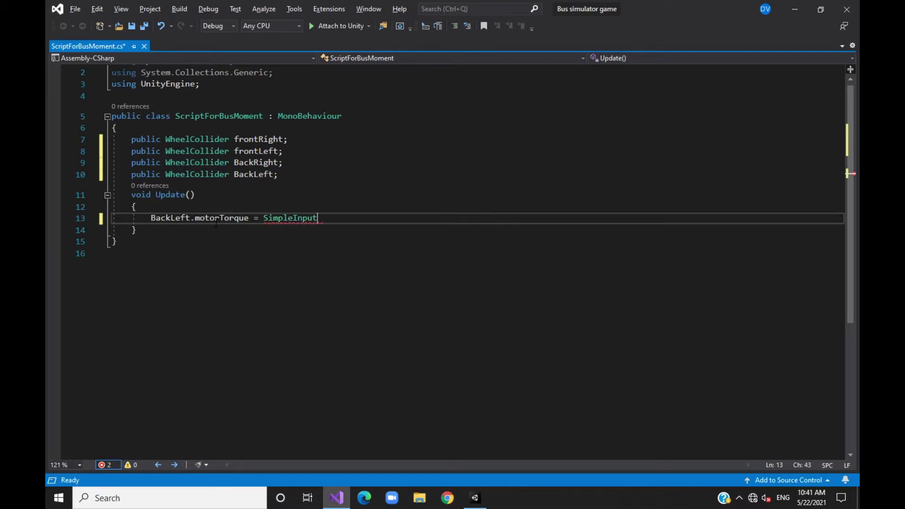
Confirm SimpleInput in Unity's Plugins folder and finish the line with .GetAxis("Vertical")
{"action": "key", "text": "alt+Tab"}
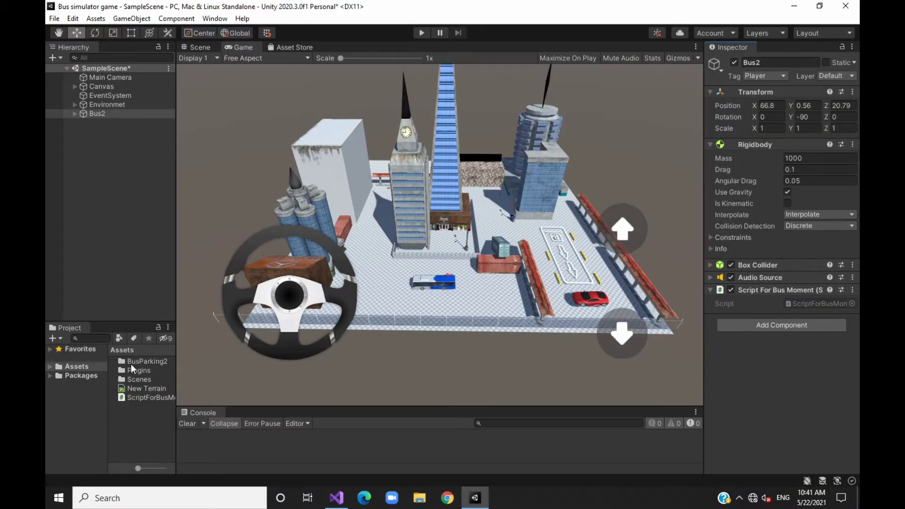
{"action": "double_click", "coordinate": [131, 369]}
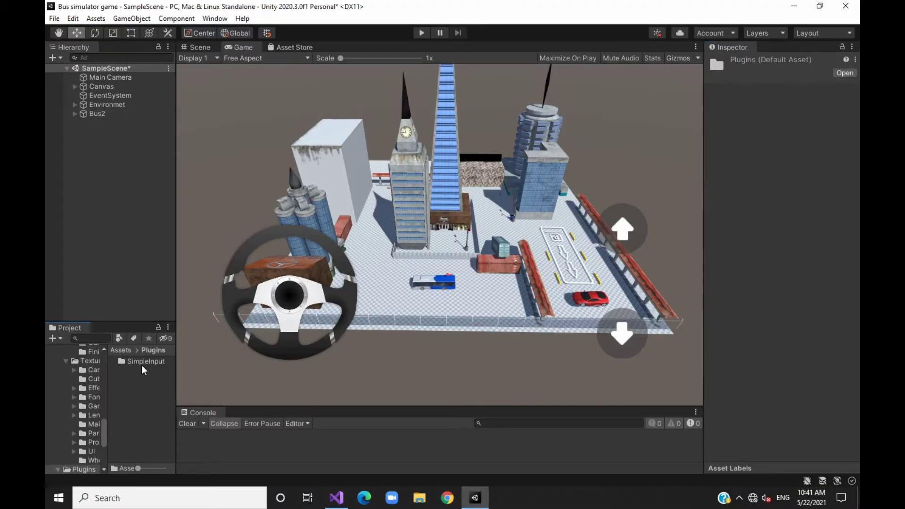
{"action": "key", "text": "alt+Tab"}
{"action": "type", "text": "."}
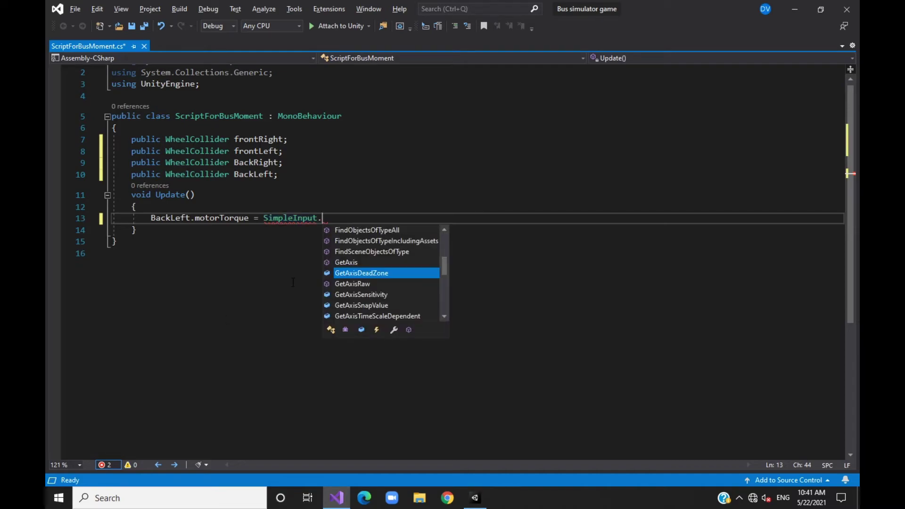
{"action": "type", "text": "Get"}
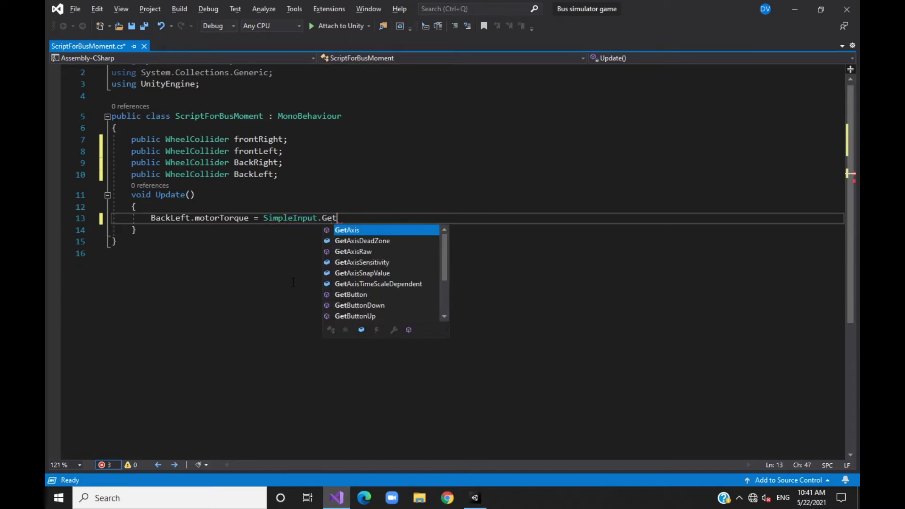
{"action": "key", "text": "Tab"}
{"action": "type", "text": "("}
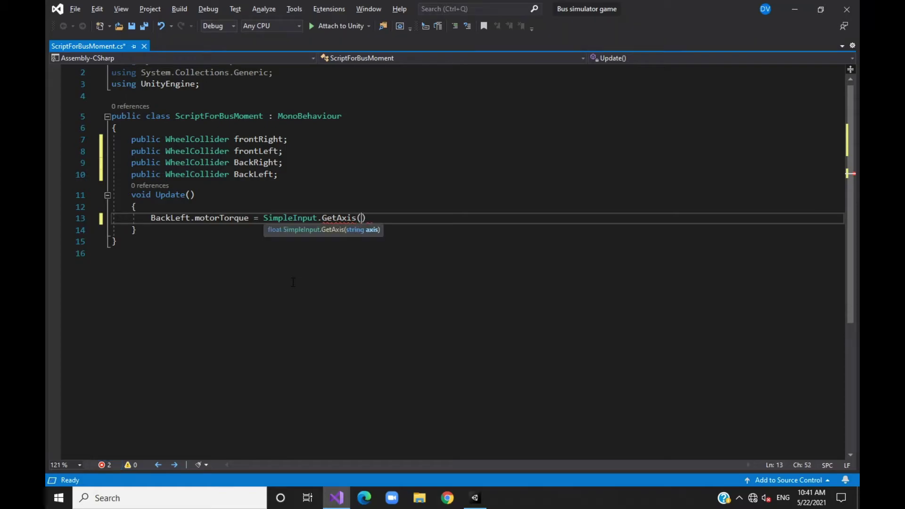
{"action": "type", "text": "\""}
{"action": "key", "text": "alt+Tab"}
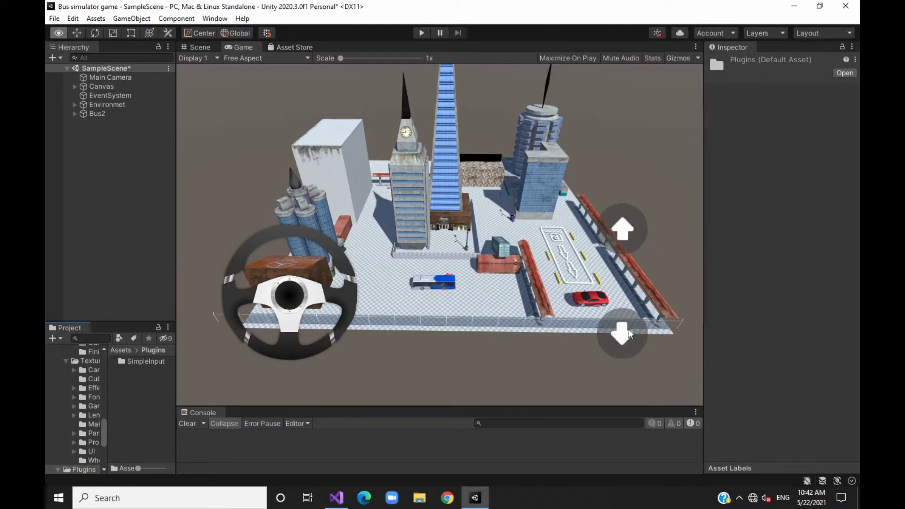
{"action": "key", "text": "alt+Tab"}
{"action": "type", "text": "V"}
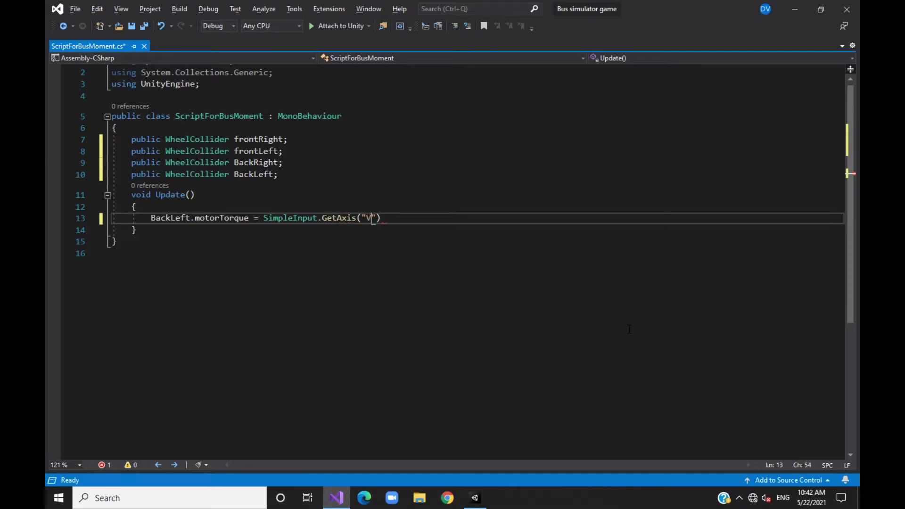
{"action": "type", "text": "ertical"}
{"action": "type", "text": "\")"}
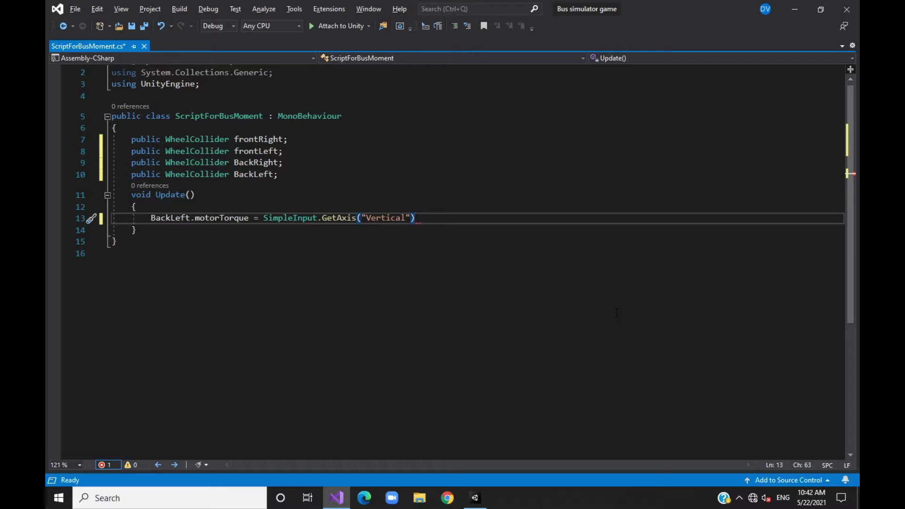
{"action": "left_click", "coordinate": [292, 174]}
Declare 'float Speed = 200;' and multiply the BackLeft torque by Speed
{"action": "key", "text": "Return"}
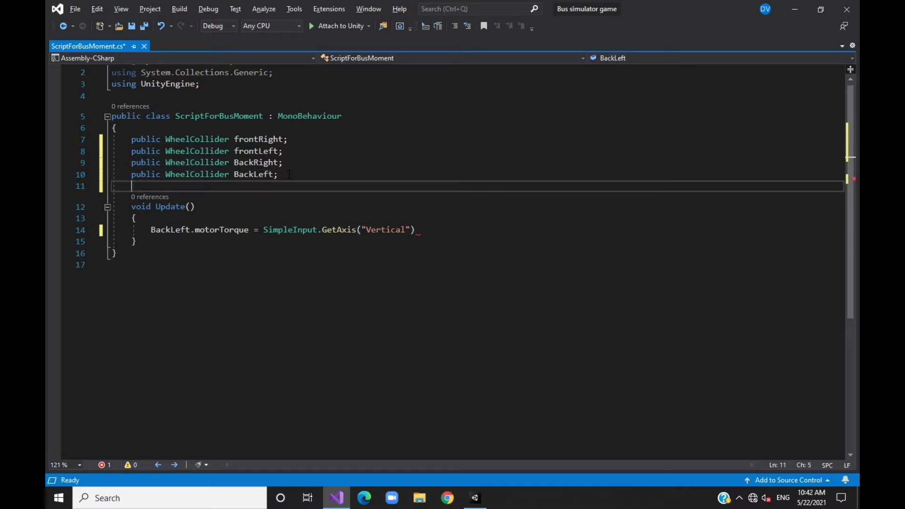
{"action": "type", "text": "float "}
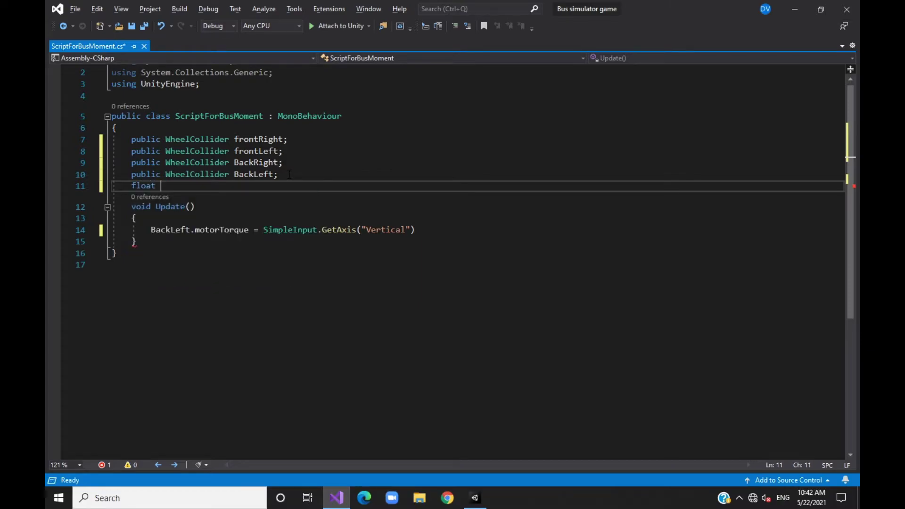
{"action": "type", "text": "Speed "}
{"action": "type", "text": "= 200;"}
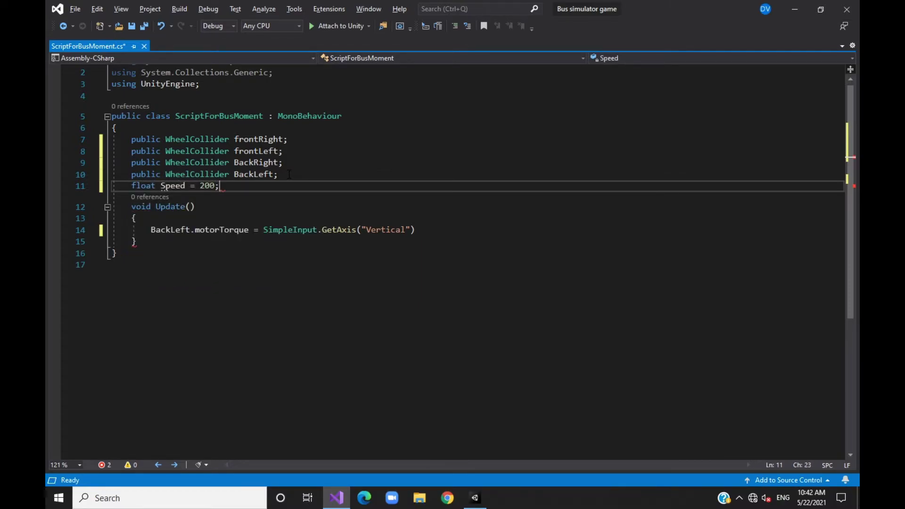
{"action": "left_click", "coordinate": [434, 231]}
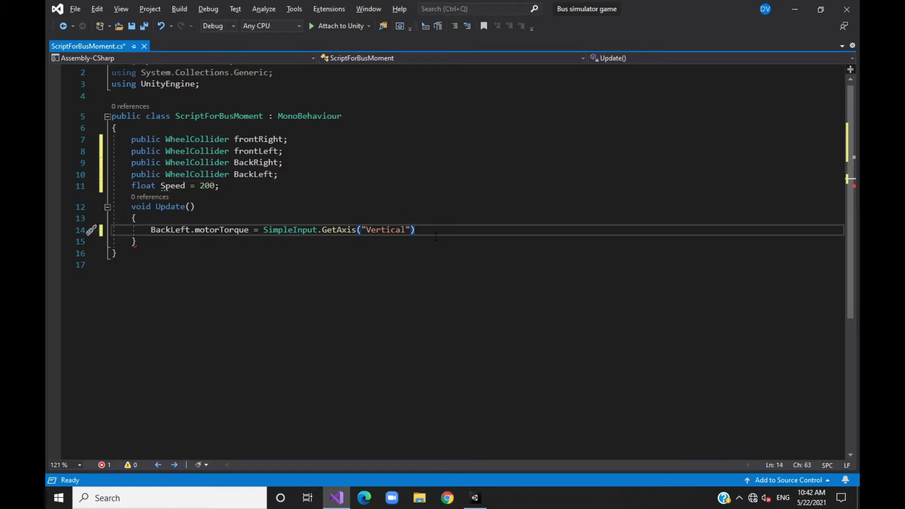
{"action": "type", "text": "* S"}
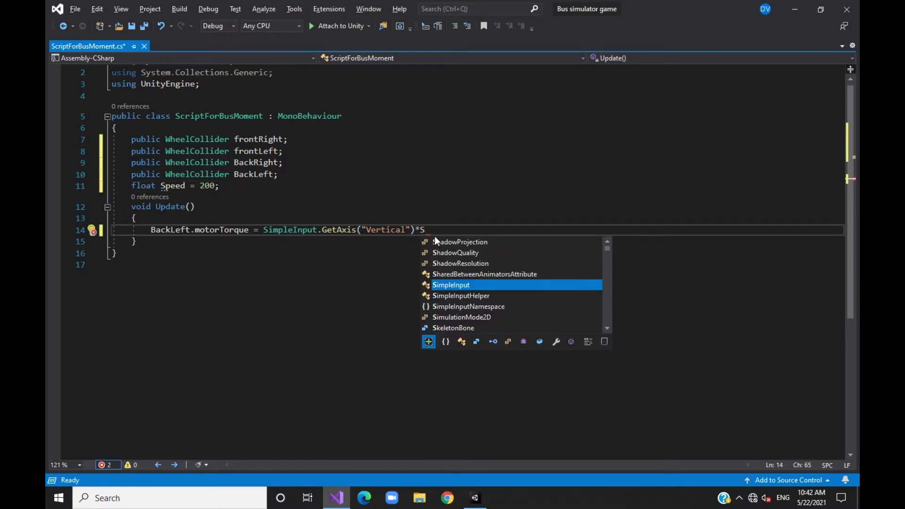
{"action": "type", "text": "peed"}
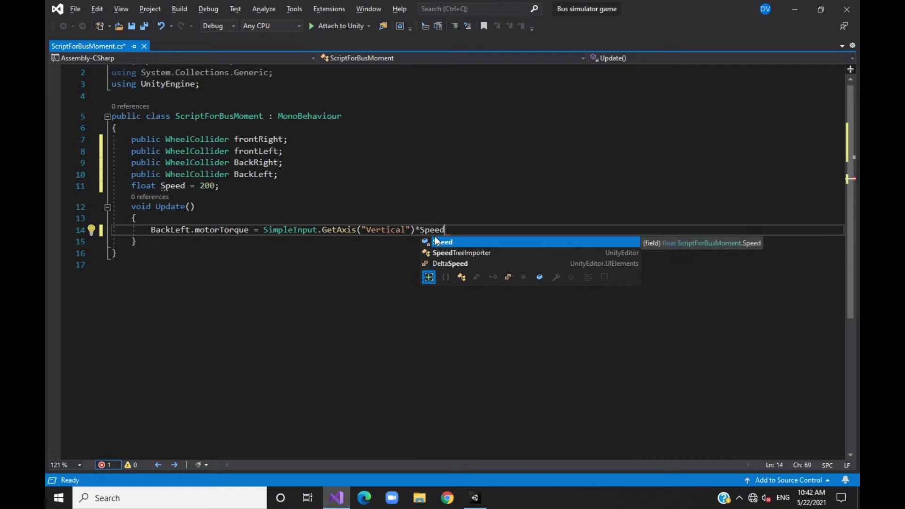
{"action": "type", "text": ";"}
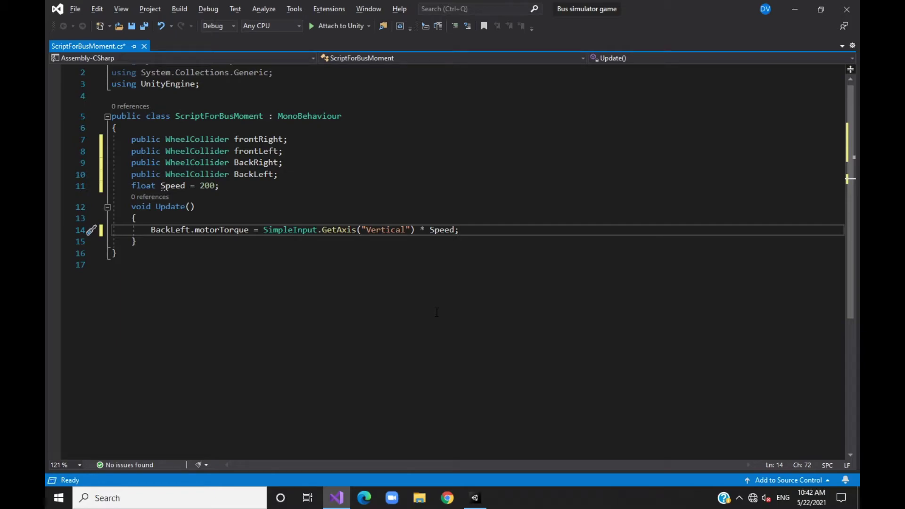
Duplicate the torque line for BackRight, save the script and return to Unity
{"action": "key", "text": "ctrl+d"}
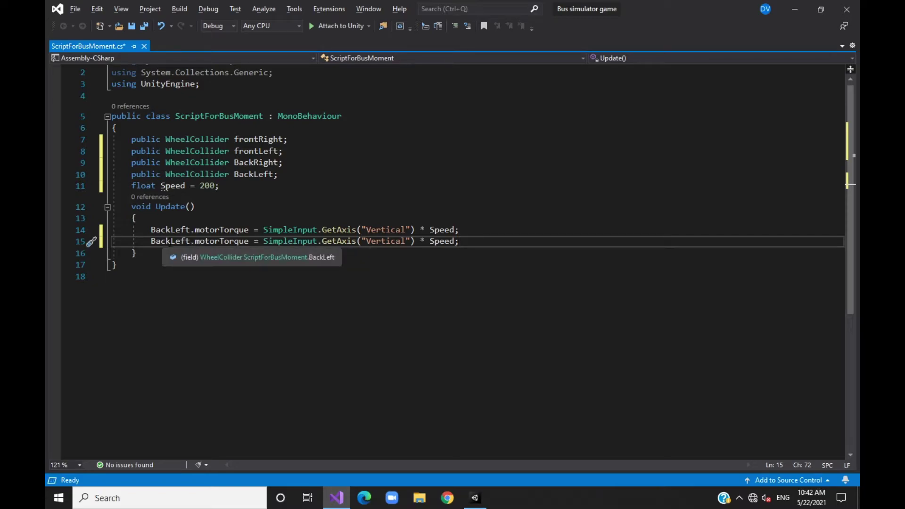
{"action": "double_click", "coordinate": [183, 241]}
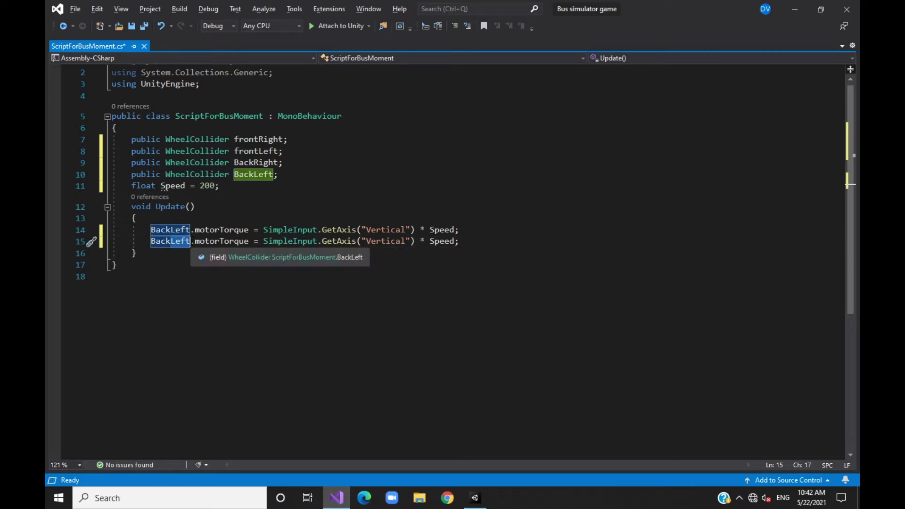
{"action": "type", "text": "BackRigh"}
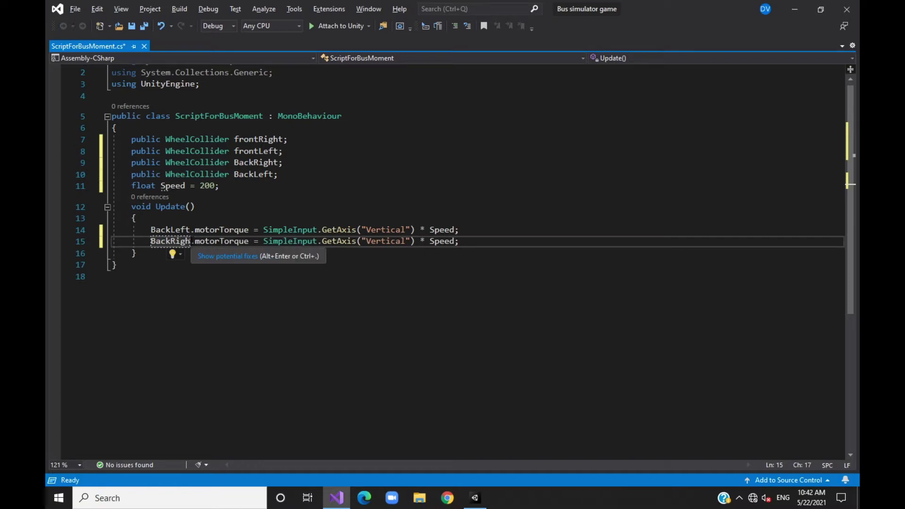
{"action": "type", "text": "t"}
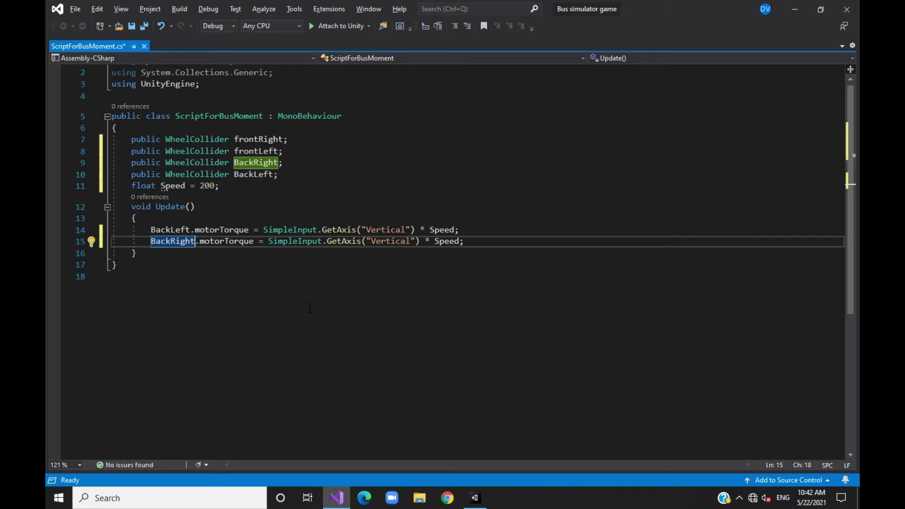
{"action": "left_click", "coordinate": [172, 229]}
{"action": "left_click", "coordinate": [172, 241]}
{"action": "left_click", "coordinate": [478, 241]}
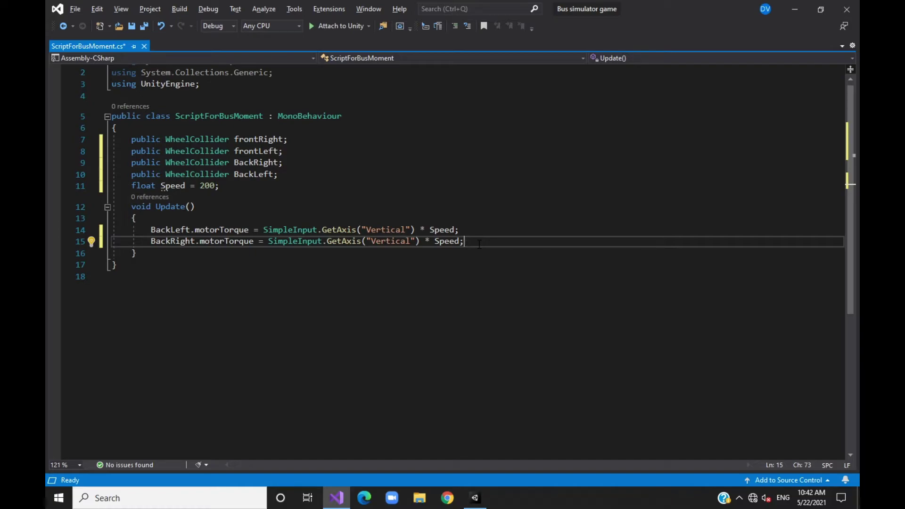
{"action": "key", "text": "ctrl+s"}
{"action": "key", "text": "alt+Tab"}
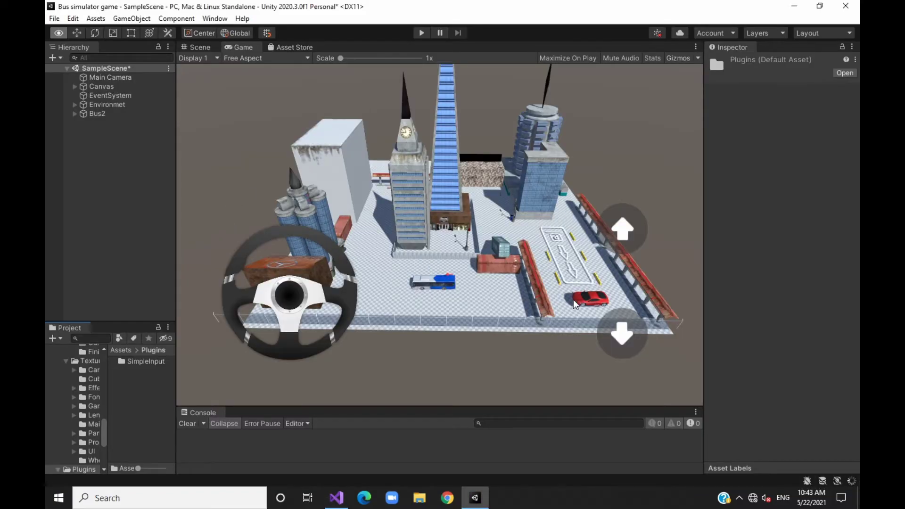
Drag Bus2's WheelCollider_FrontLeft, FrontRight and RearRight into the script's Front Left, Front Right, Back Right slots
{"action": "left_click", "coordinate": [97, 114]}
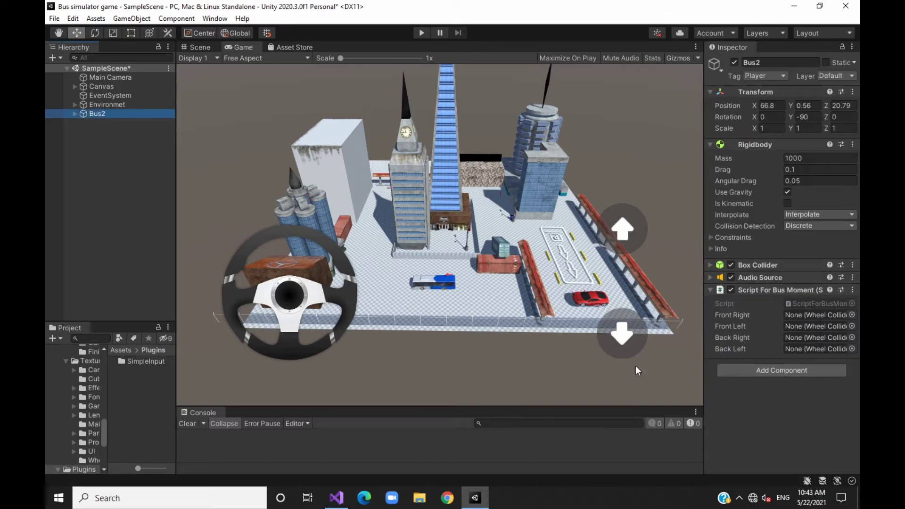
{"action": "left_click", "coordinate": [74, 114]}
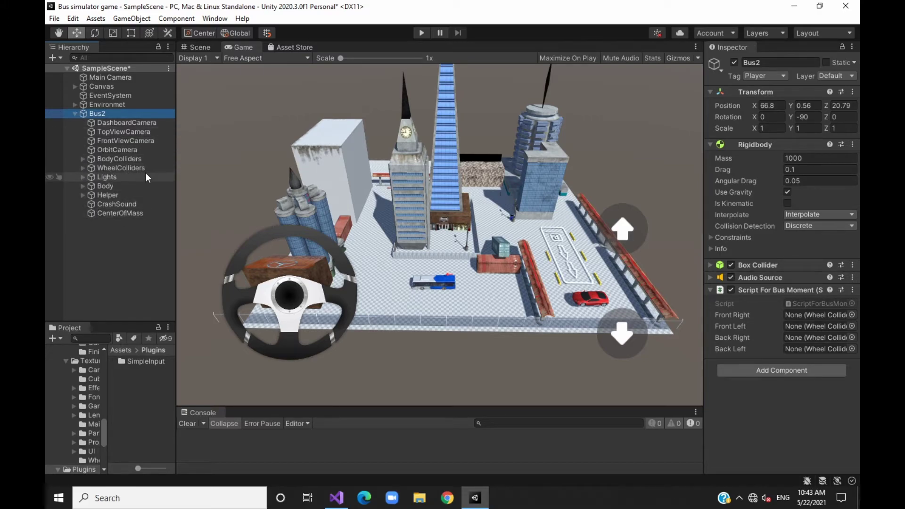
{"action": "left_click", "coordinate": [81, 168]}
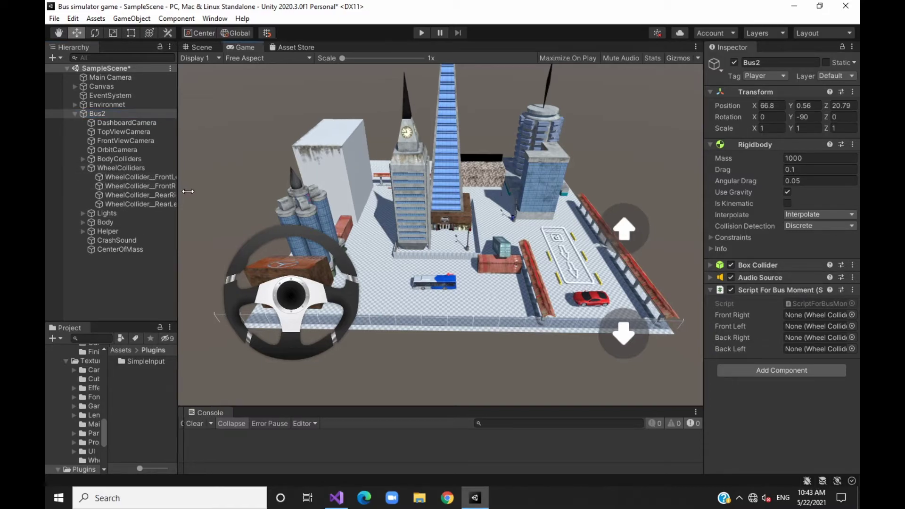
{"action": "left_click_drag", "start_coordinate": [176, 188], "coordinate": [393, 280]}
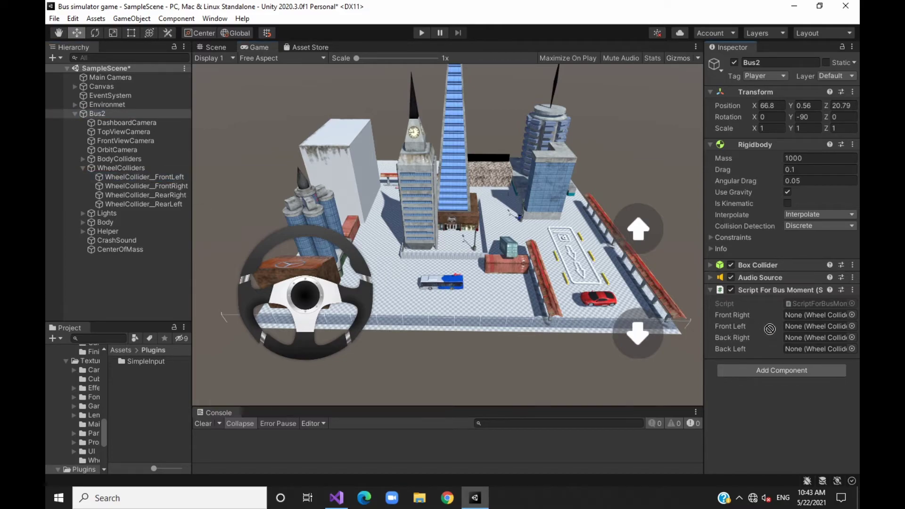
{"action": "left_click_drag", "start_coordinate": [394, 280], "coordinate": [786, 331]}
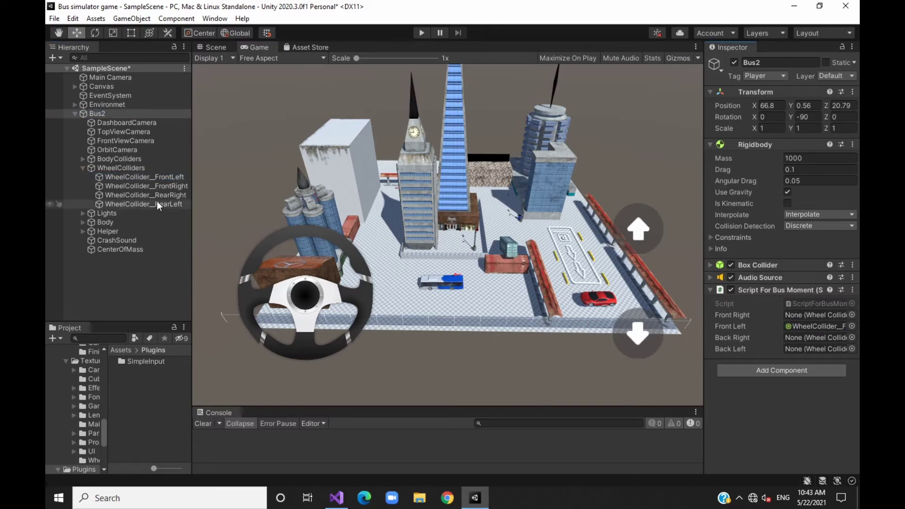
{"action": "mouse_move", "coordinate": [166, 186]}
{"action": "left_mouse_down"}
{"action": "mouse_move", "coordinate": [230, 230]}
{"action": "mouse_move", "coordinate": [801, 315]}
{"action": "left_mouse_up"}
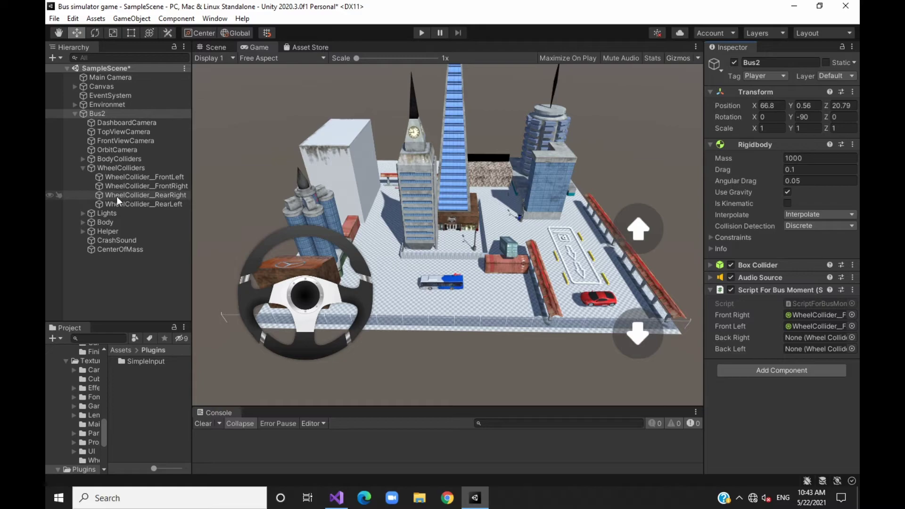
{"action": "mouse_move", "coordinate": [166, 196]}
{"action": "left_mouse_down"}
{"action": "mouse_move", "coordinate": [755, 348]}
{"action": "mouse_move", "coordinate": [800, 338]}
{"action": "left_mouse_up"}
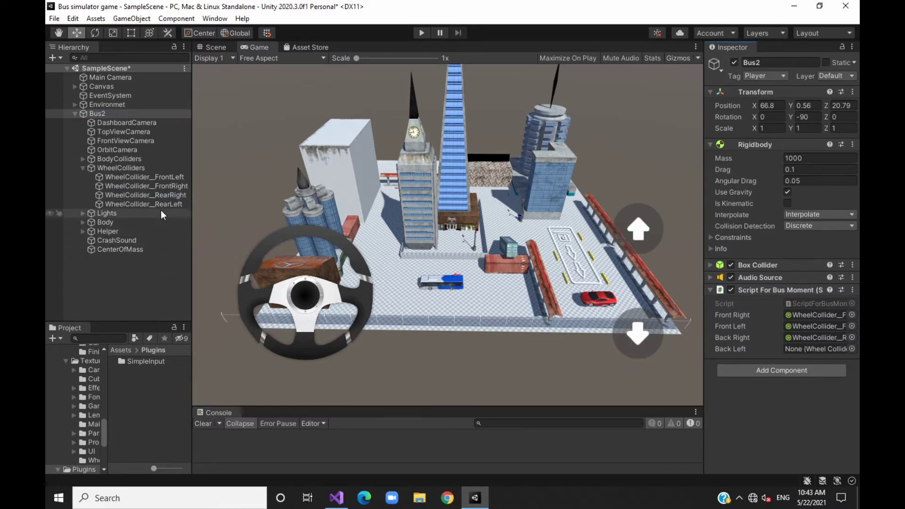
{"action": "mouse_move", "coordinate": [176, 204]}
{"action": "left_mouse_down"}
{"action": "mouse_move", "coordinate": [179, 215]}
{"action": "mouse_move", "coordinate": [810, 349]}
{"action": "left_mouse_up"}
{"action": "left_click", "coordinate": [196, 47]}
{"action": "mouse_move", "coordinate": [424, 235]}
{"action": "left_mouse_down", "text": "alt"}
{"action": "mouse_move", "coordinate": [505, 289]}
{"action": "mouse_move", "coordinate": [415, 264]}
{"action": "left_mouse_up", "text": "alt"}
Align the Main Camera with the scene view behind the bus
{"action": "left_click", "coordinate": [112, 79]}
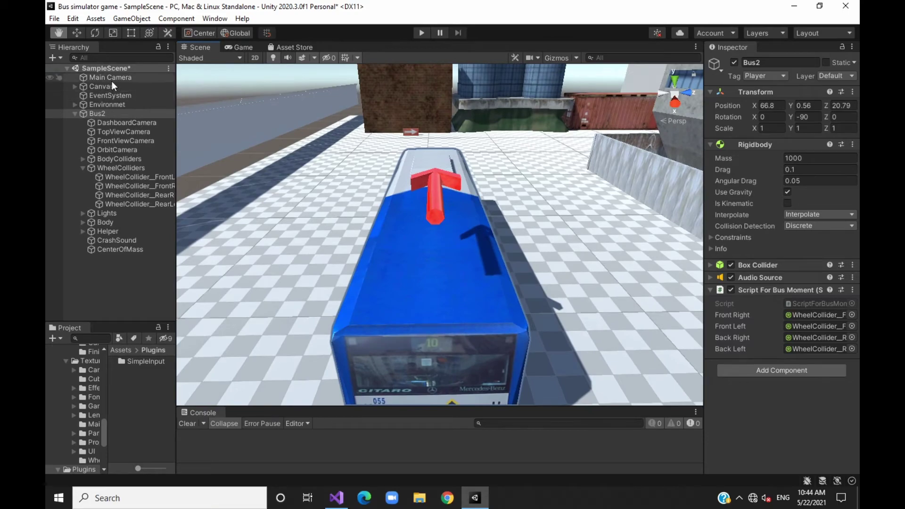
{"action": "key", "text": "ctrl+shift+f"}
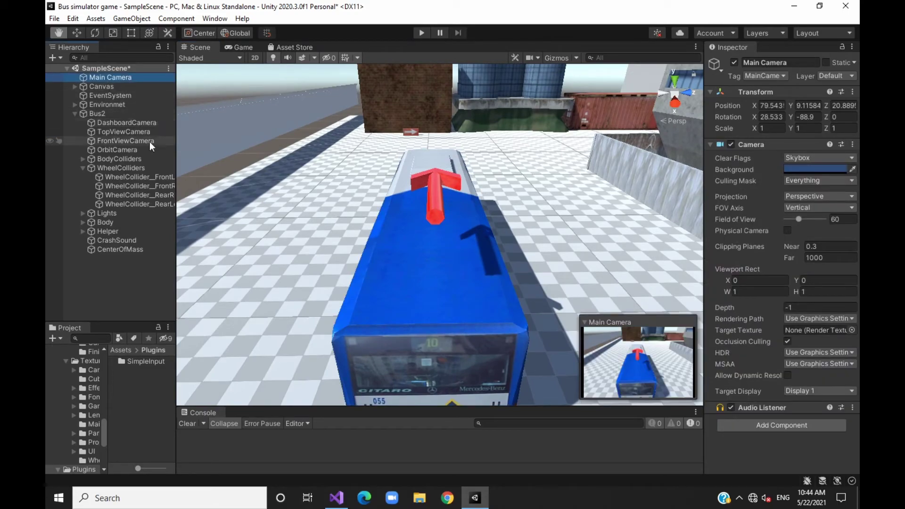
{"action": "left_click", "coordinate": [230, 45]}
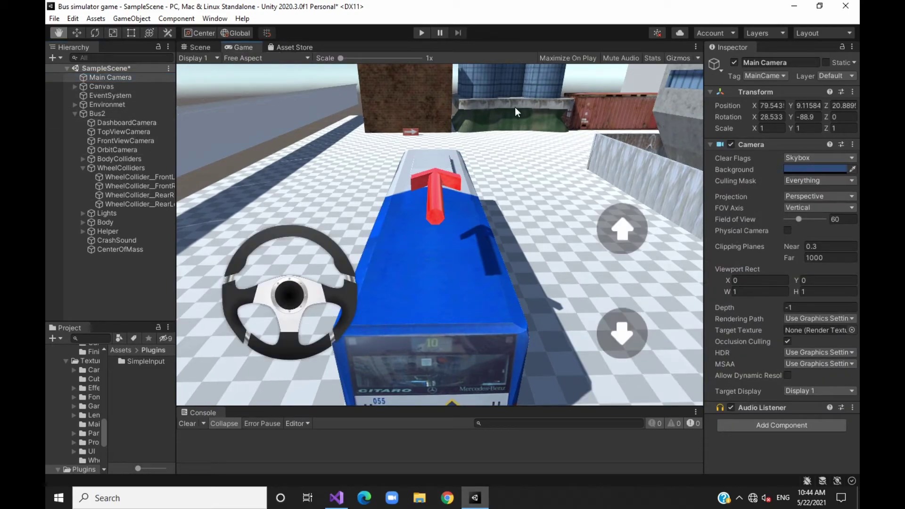
Play the scene, steer and drive the bus forward and in reverse, then clear the Console
{"action": "left_click", "coordinate": [426, 38]}
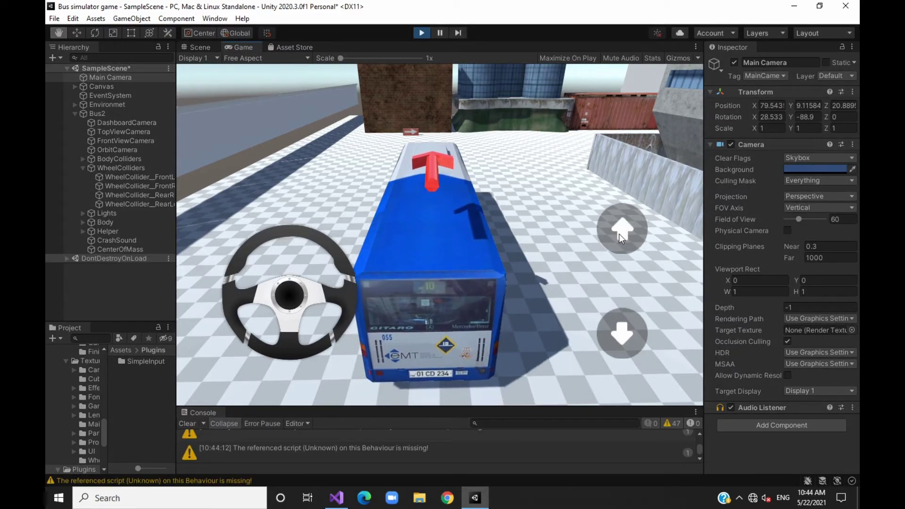
{"action": "left_click_drag", "start_coordinate": [343, 301], "coordinate": [250, 326]}
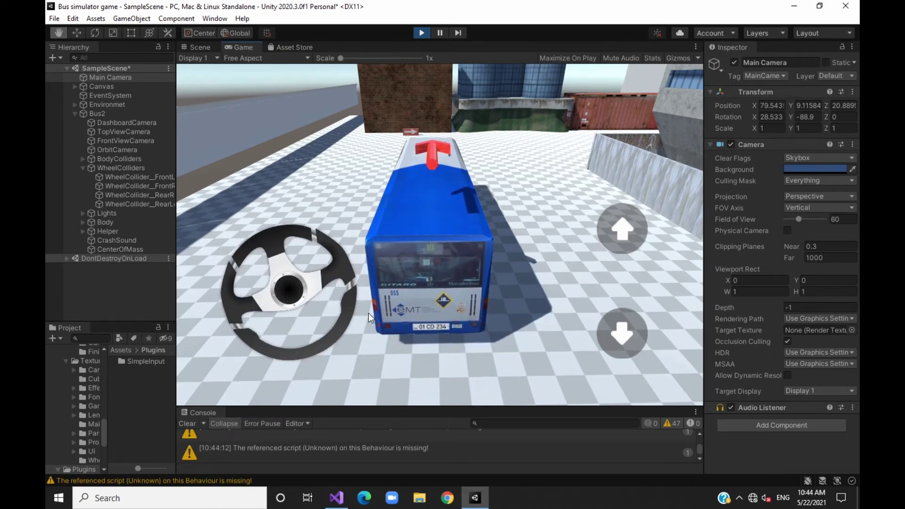
{"action": "left_click_drag", "start_coordinate": [250, 327], "coordinate": [369, 313]}
{"action": "left_click", "coordinate": [624, 231]}
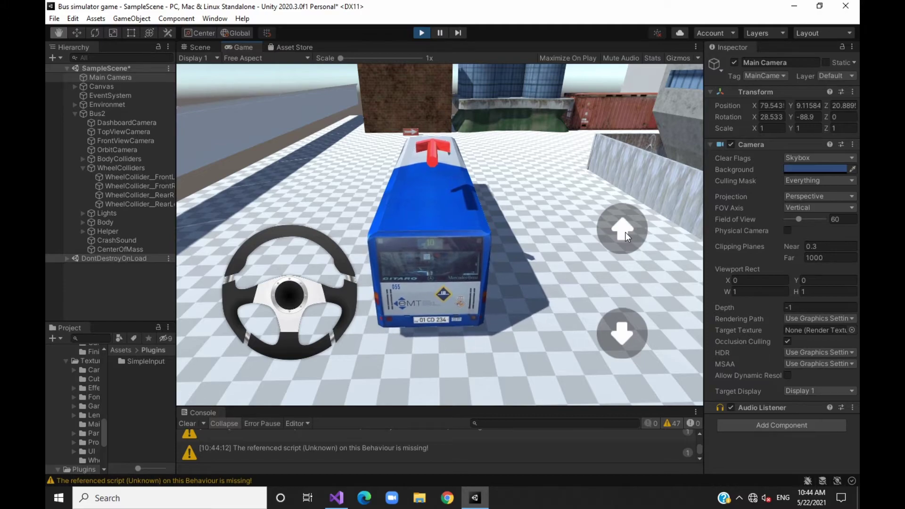
{"action": "mouse_move", "coordinate": [332, 327]}
{"action": "left_mouse_down"}
{"action": "mouse_move", "coordinate": [259, 248]}
{"action": "mouse_move", "coordinate": [319, 278]}
{"action": "mouse_move", "coordinate": [288, 291]}
{"action": "left_mouse_up"}
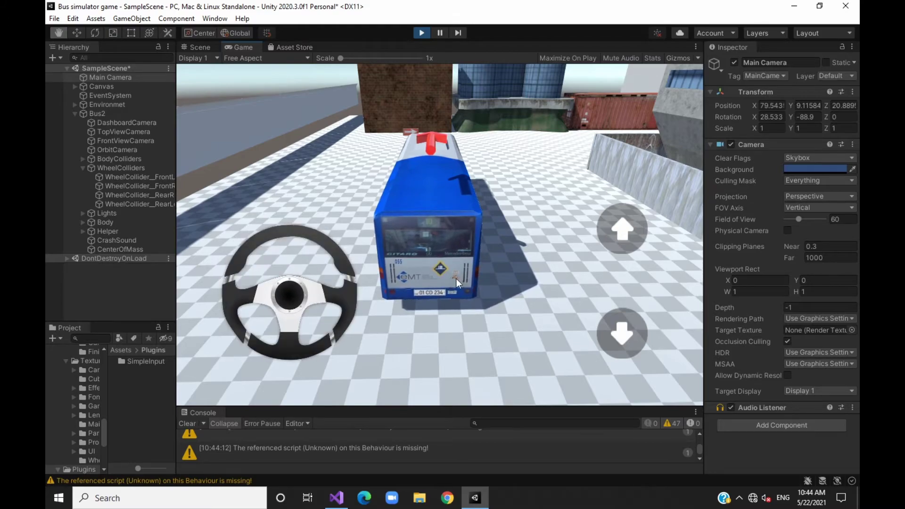
{"action": "mouse_move", "coordinate": [610, 327]}
{"action": "left_mouse_down"}
{"action": "mouse_move", "coordinate": [621, 324]}
{"action": "mouse_move", "coordinate": [572, 291]}
{"action": "left_mouse_up"}
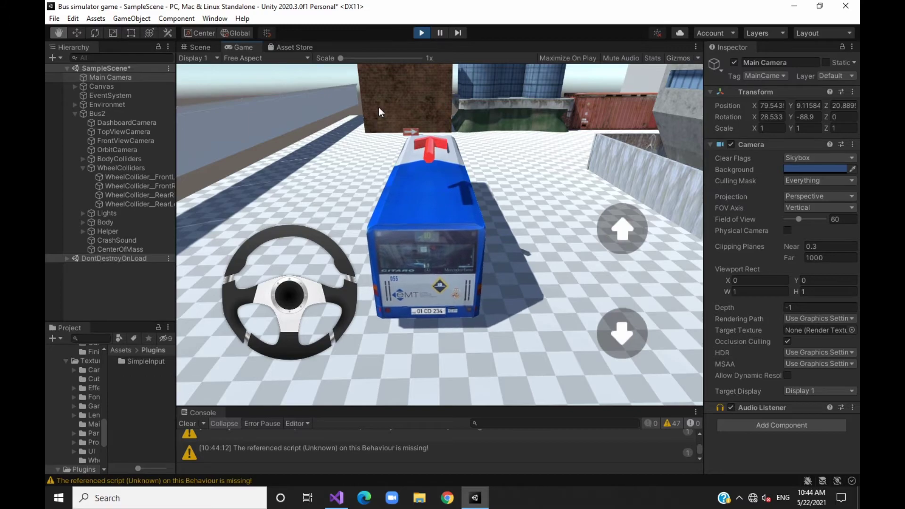
{"action": "left_click", "coordinate": [187, 423]}
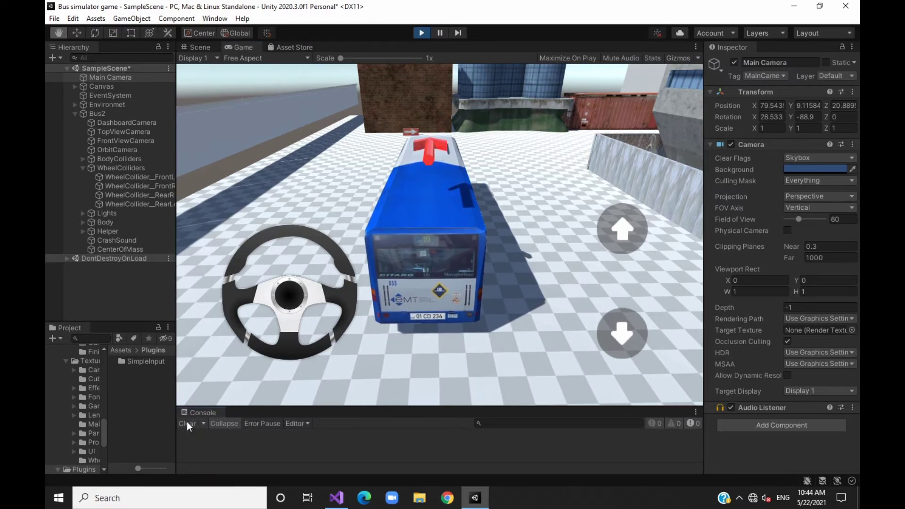
Add frontLeft.steerAngle = SimpleInput.GetAxis("Horizontal") * 30; below the torque lines in ScriptForBusMoment
{"action": "key", "text": "alt+Tab"}
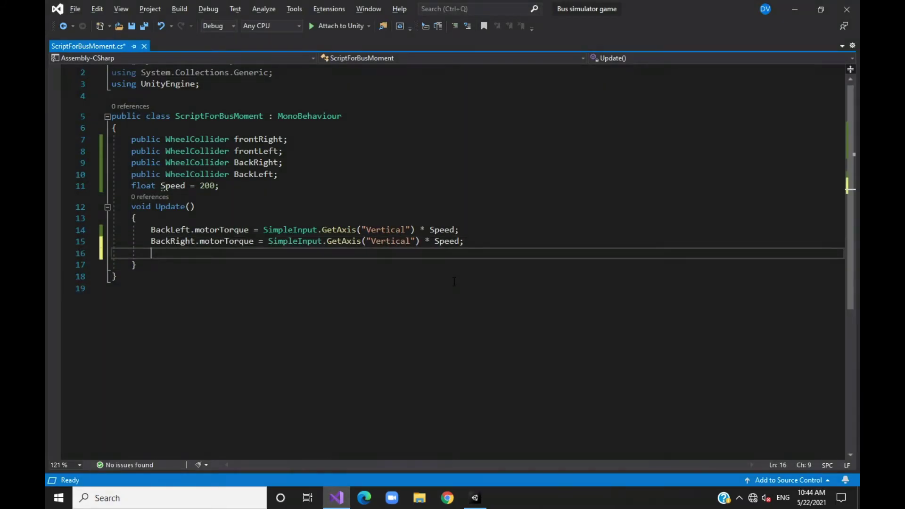
{"action": "key", "text": "Return"}
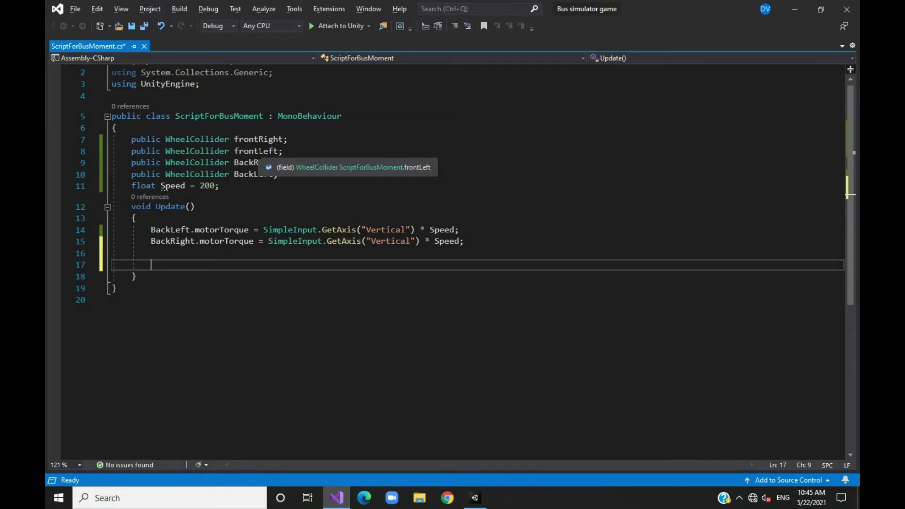
{"action": "type", "text": "fr"}
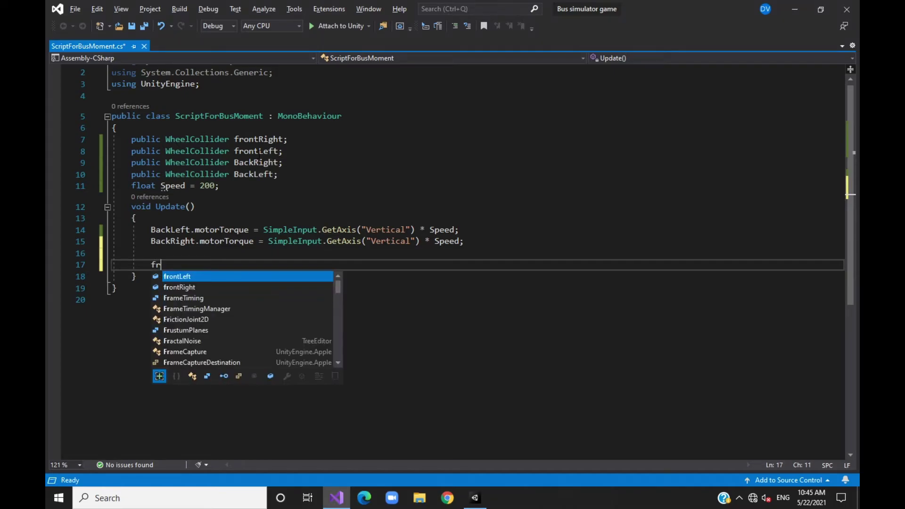
{"action": "type", "text": "o"}
{"action": "key", "text": "Tab"}
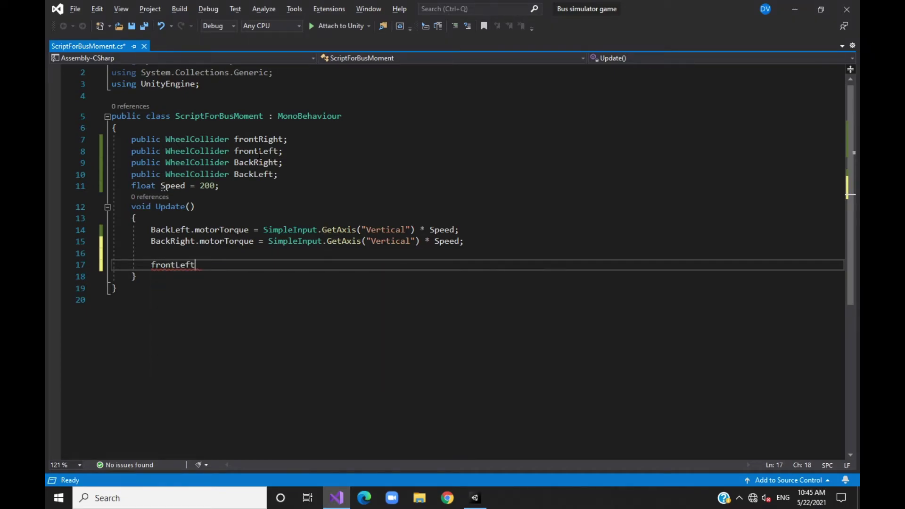
{"action": "type", "text": "."}
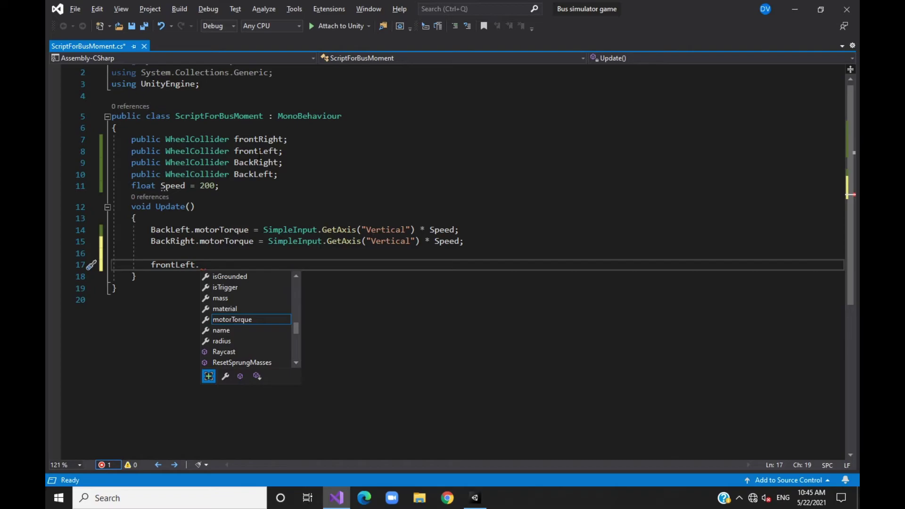
{"action": "type", "text": "st"}
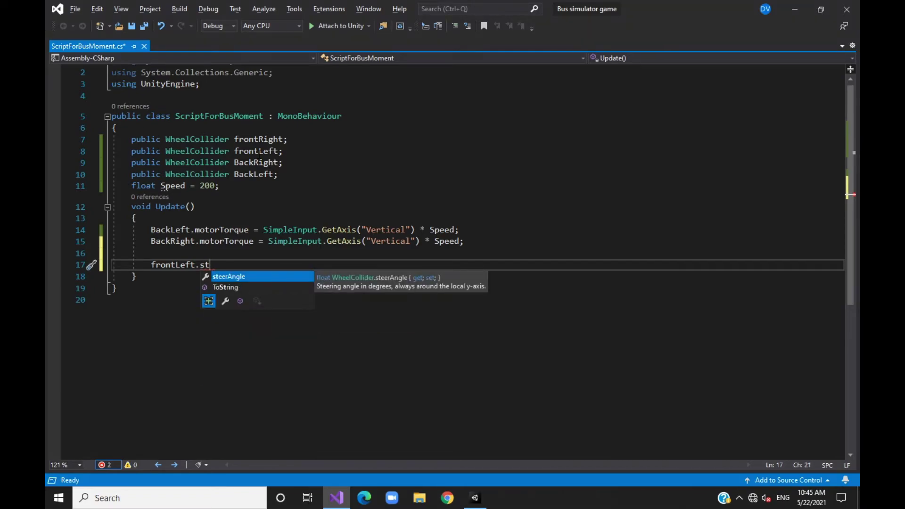
{"action": "key", "text": "Tab"}
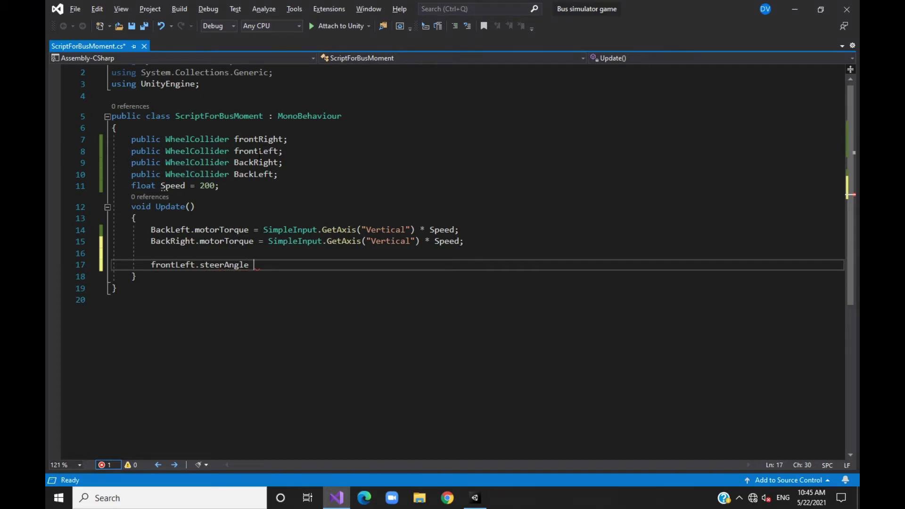
{"action": "type", "text": "= si"}
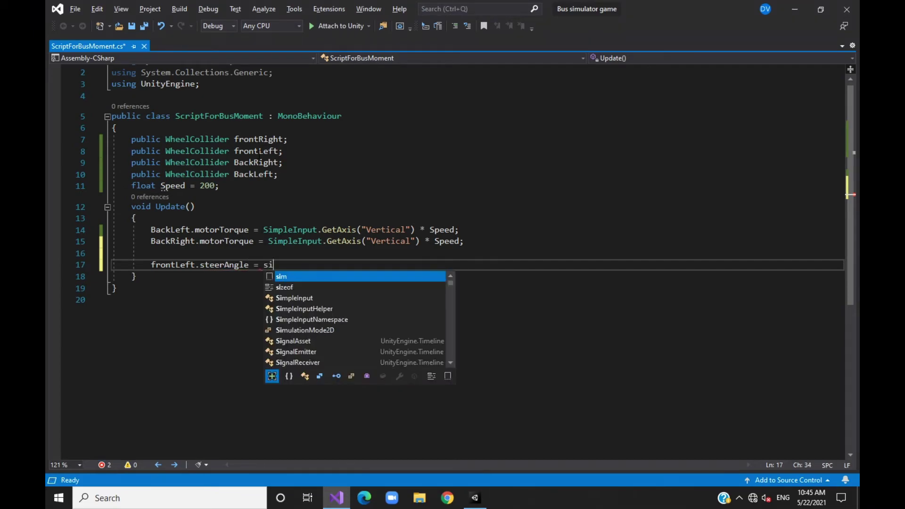
{"action": "type", "text": "mpl"}
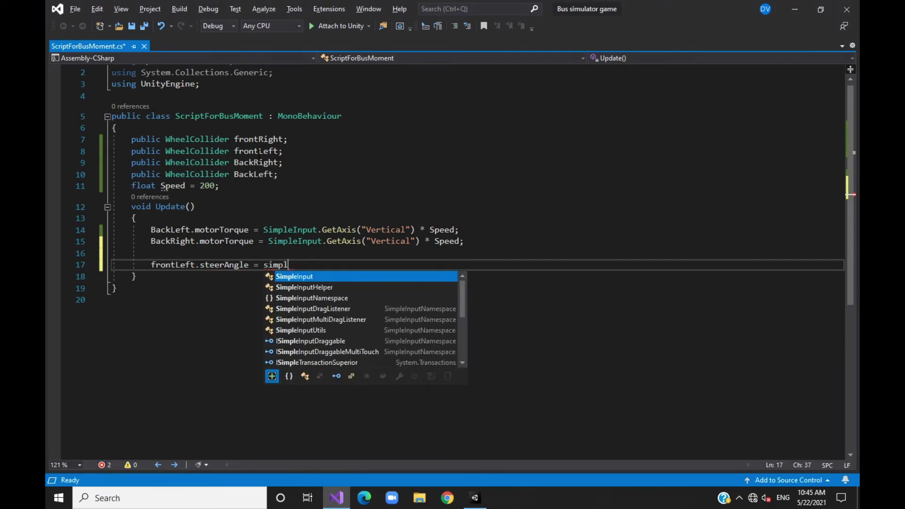
{"action": "key", "text": "Tab"}
{"action": "type", "text": "."}
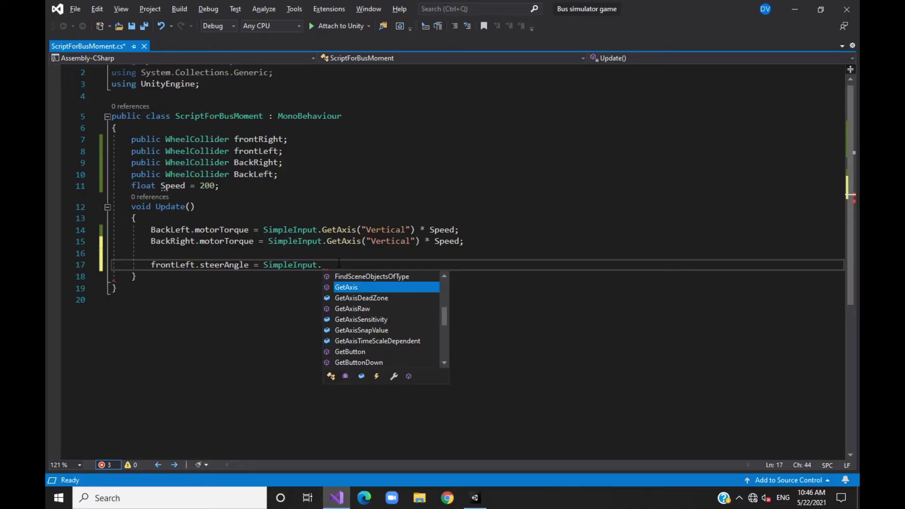
{"action": "key", "text": "Tab"}
{"action": "type", "text": "(\""}
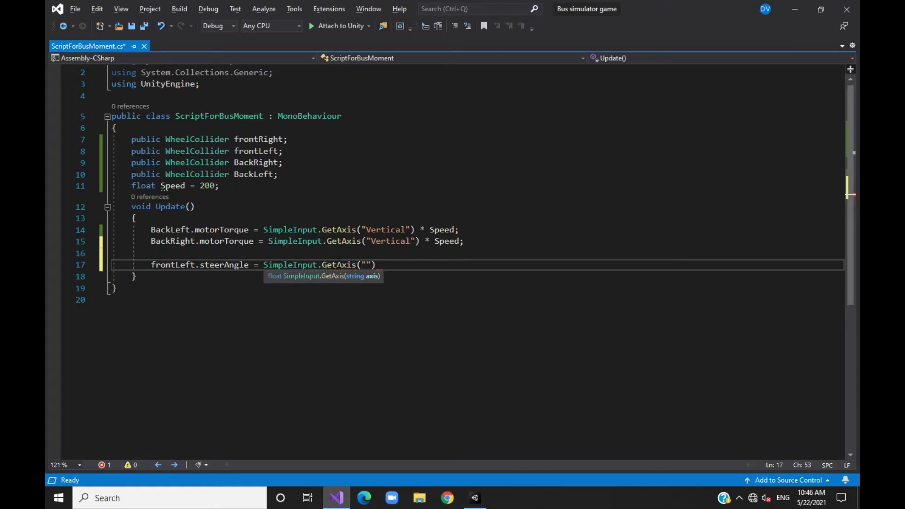
{"action": "type", "text": "Ho"}
{"action": "type", "text": "rizon"}
{"action": "type", "text": "tal\") "}
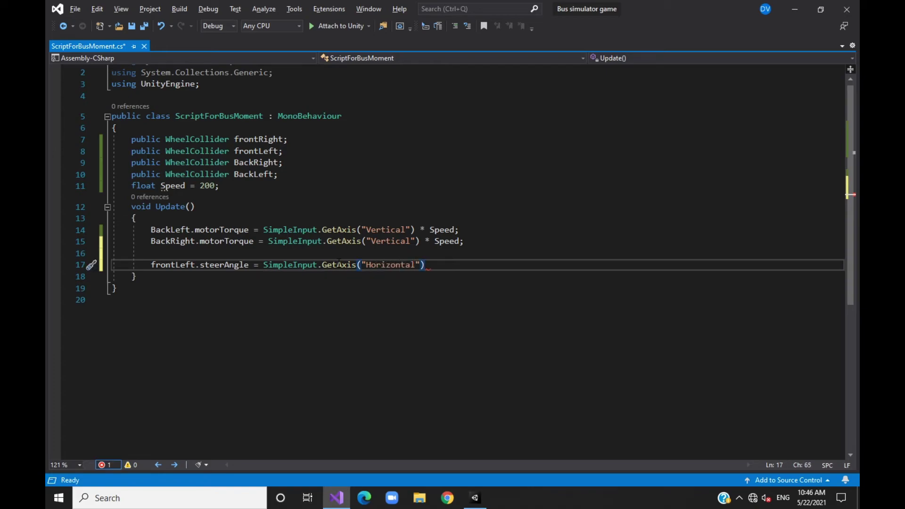
{"action": "type", "text": "* "}
{"action": "type", "text": "30;"}
Duplicate the steering line as frontRight.steerAngle, save the script and return to Unity
{"action": "key", "text": "ctrl+d"}
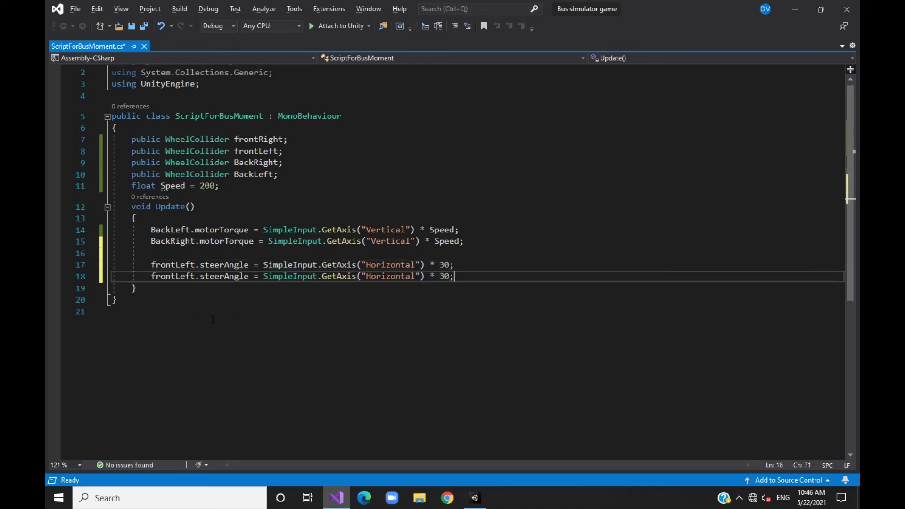
{"action": "left_click_drag", "start_coordinate": [175, 276], "coordinate": [191, 277]}
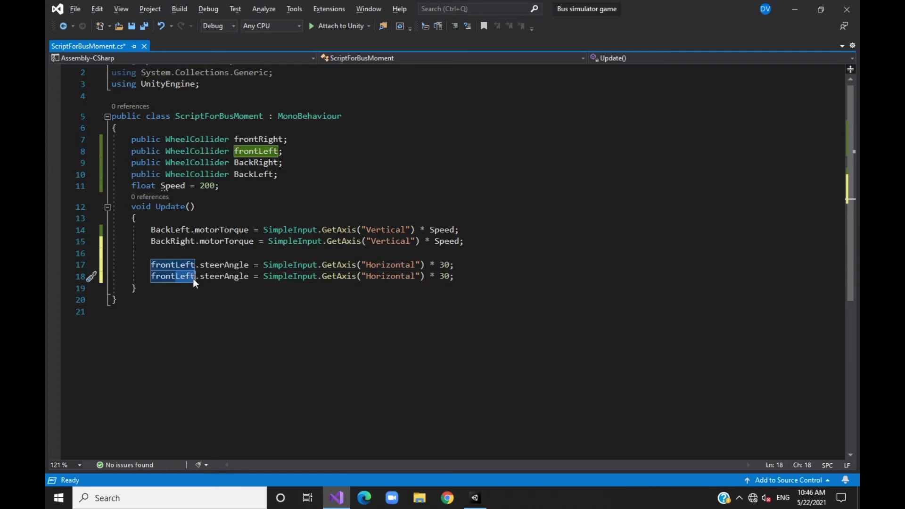
{"action": "type", "text": "Righ"}
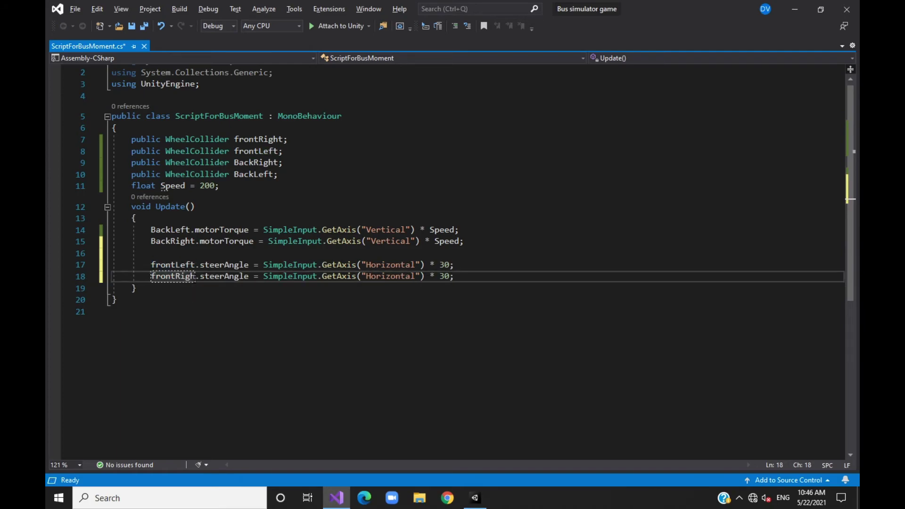
{"action": "type", "text": "t"}
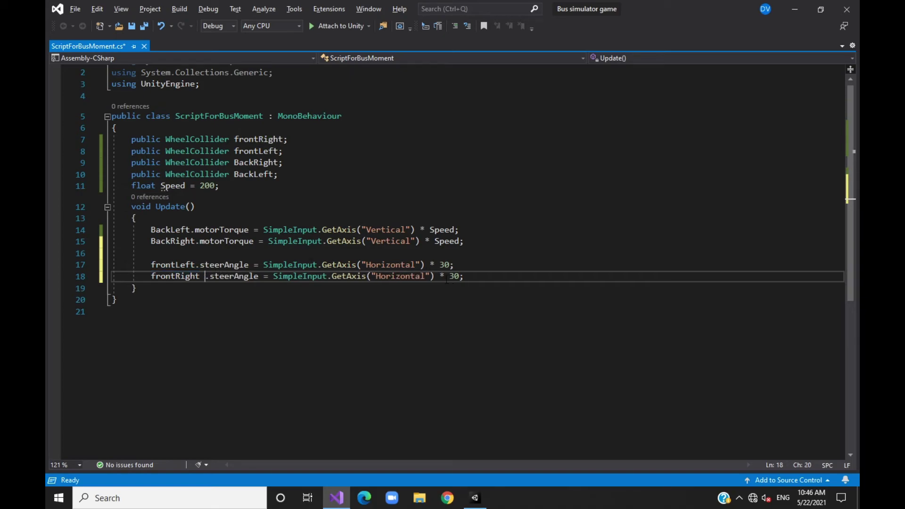
{"action": "key", "text": "Left"}
{"action": "key", "text": "ctrl+z"}
{"action": "key", "text": "ctrl+z"}
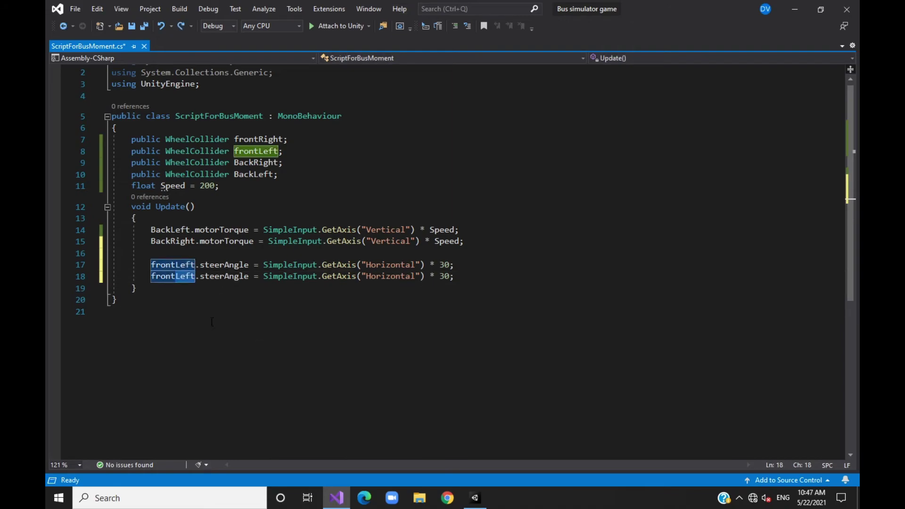
{"action": "key", "text": "ctrl+y"}
{"action": "key", "text": "ctrl+y"}
{"action": "left_click", "coordinate": [211, 322]}
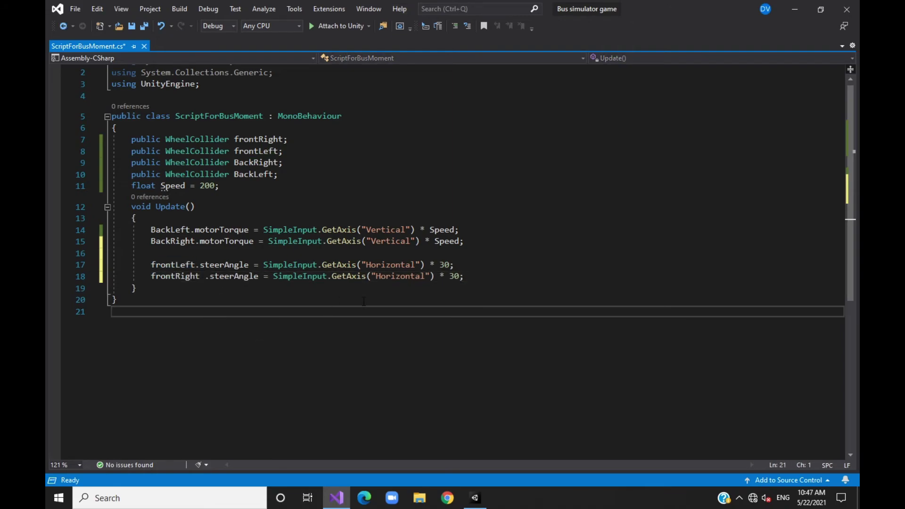
{"action": "left_click", "coordinate": [205, 276]}
{"action": "key", "text": "ctrl+s"}
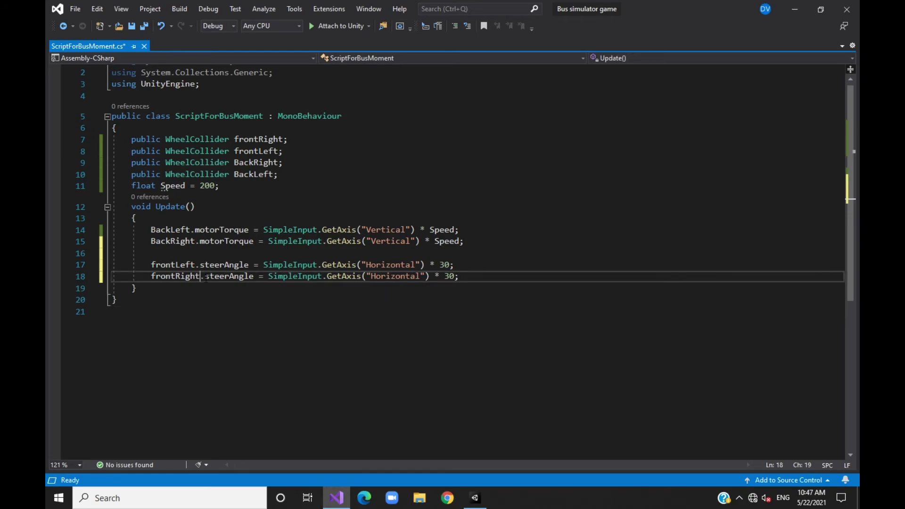
{"action": "key", "text": "alt+Tab"}
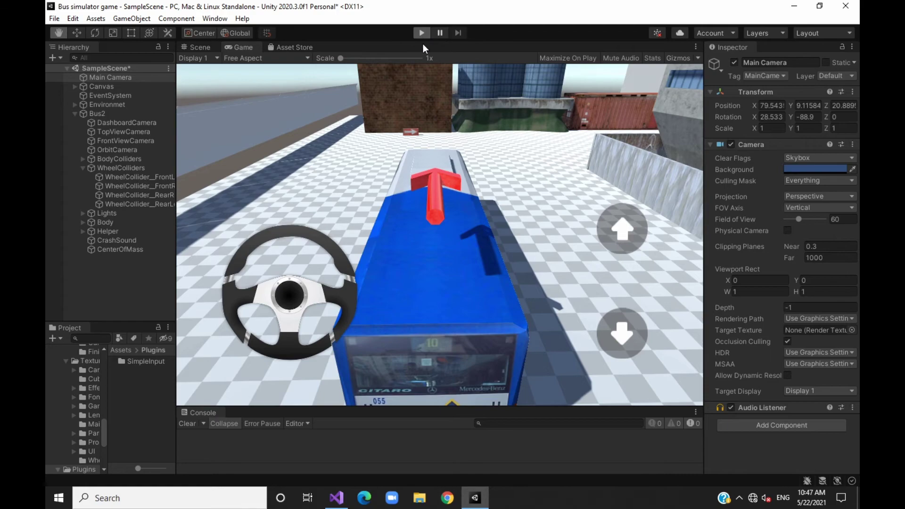
Change 'float Speed = 200;' to 400 in ScriptForBusMoment, save, and return to Unity
{"action": "left_click", "coordinate": [422, 33]}
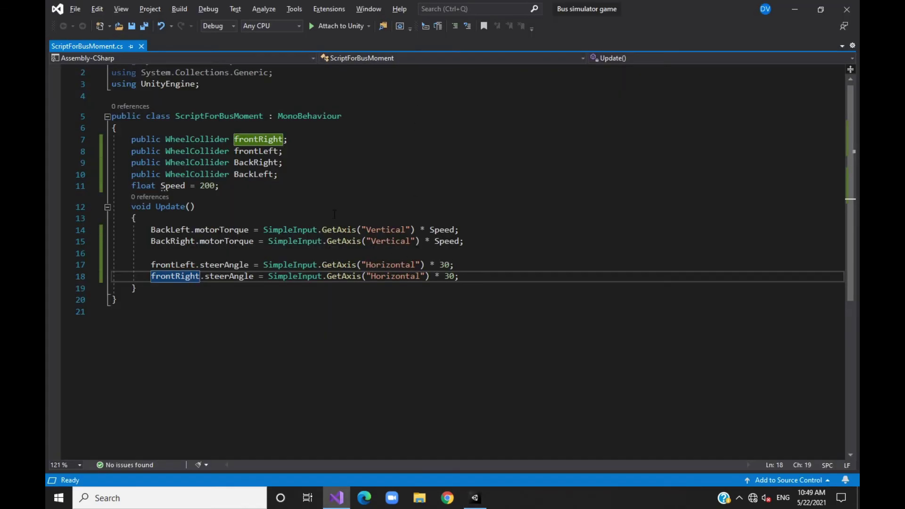
{"action": "left_click_drag", "start_coordinate": [215, 186], "coordinate": [194, 187]}
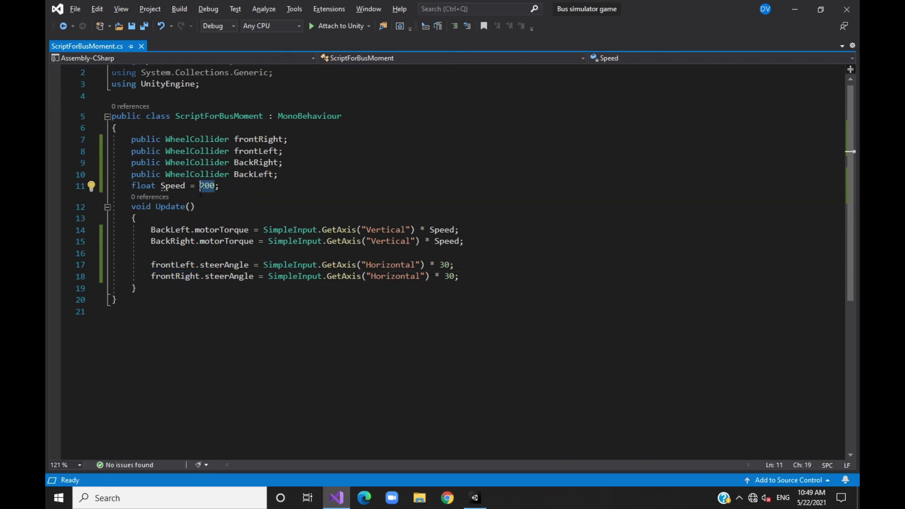
{"action": "type", "text": "400"}
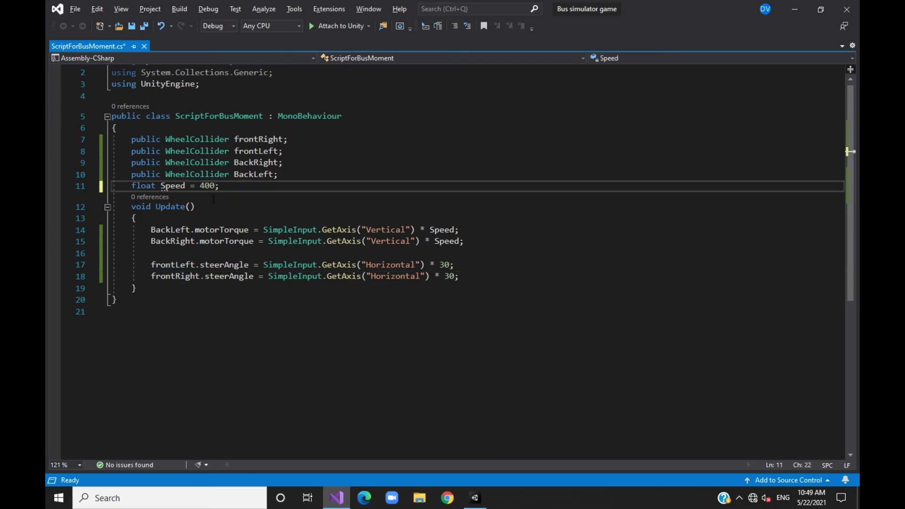
{"action": "key", "text": "ctrl+s"}
{"action": "key", "text": "alt+Tab"}
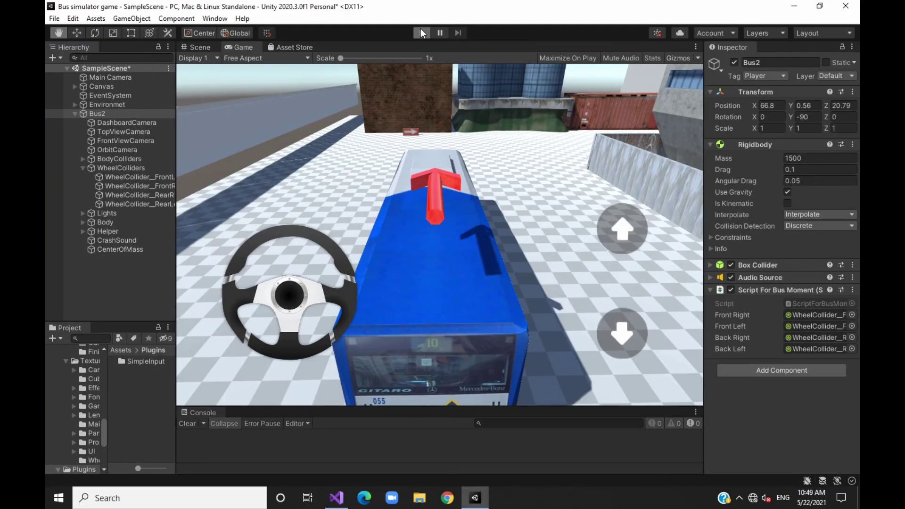
Enter Play mode and drag the on-screen steering wheel left and right to turn the driving bus
{"action": "left_click", "coordinate": [421, 32]}
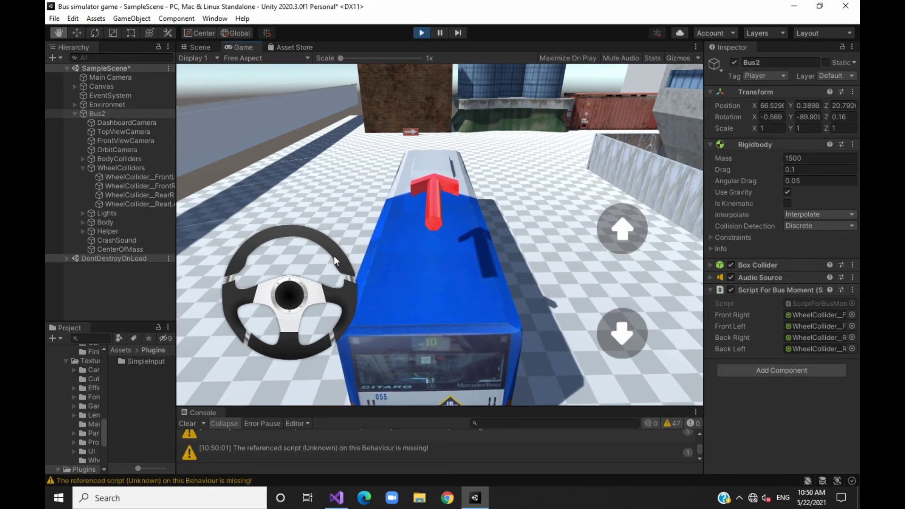
{"action": "mouse_move", "coordinate": [334, 256]}
{"action": "left_mouse_down"}
{"action": "mouse_move", "coordinate": [344, 268]}
{"action": "mouse_move", "coordinate": [307, 239]}
{"action": "left_mouse_up"}
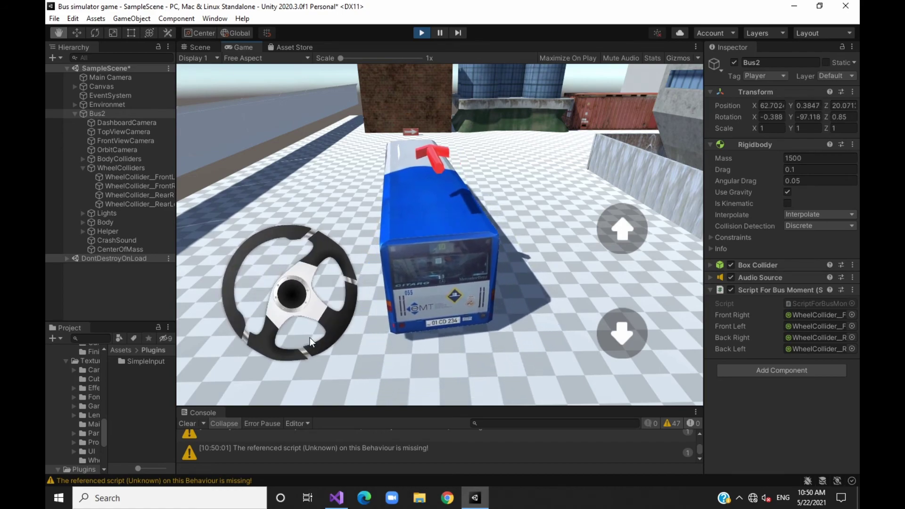
{"action": "mouse_move", "coordinate": [307, 239]}
{"action": "left_mouse_down"}
{"action": "mouse_move", "coordinate": [258, 253]}
{"action": "mouse_move", "coordinate": [281, 231]}
{"action": "mouse_move", "coordinate": [236, 333]}
{"action": "mouse_move", "coordinate": [278, 370]}
{"action": "mouse_move", "coordinate": [283, 276]}
{"action": "left_mouse_up"}
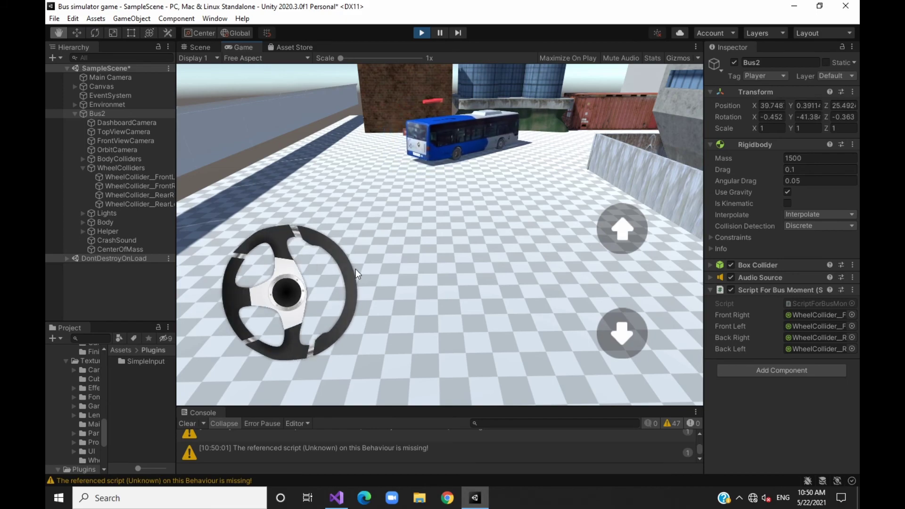
{"action": "left_click_drag", "start_coordinate": [355, 268], "coordinate": [344, 256]}
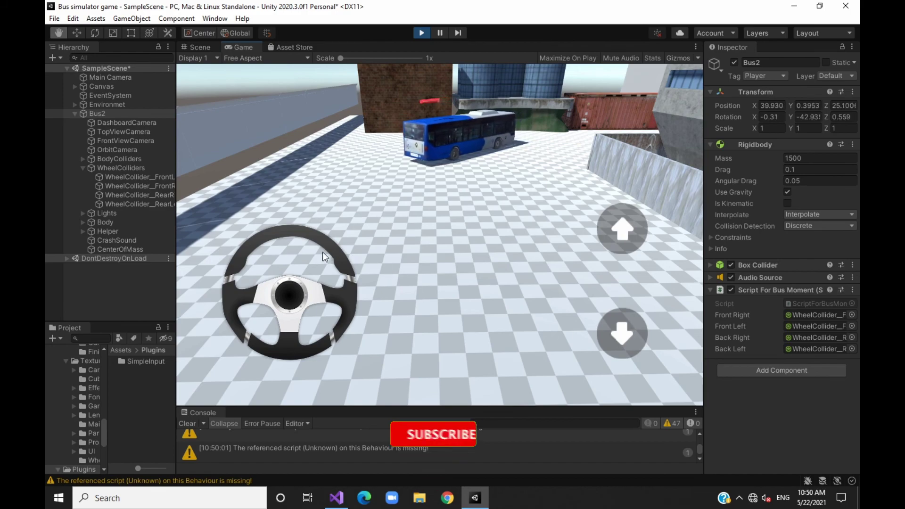
{"action": "mouse_move", "coordinate": [322, 251]}
{"action": "left_mouse_down"}
{"action": "mouse_move", "coordinate": [358, 277]}
{"action": "mouse_move", "coordinate": [303, 229]}
{"action": "left_mouse_up"}
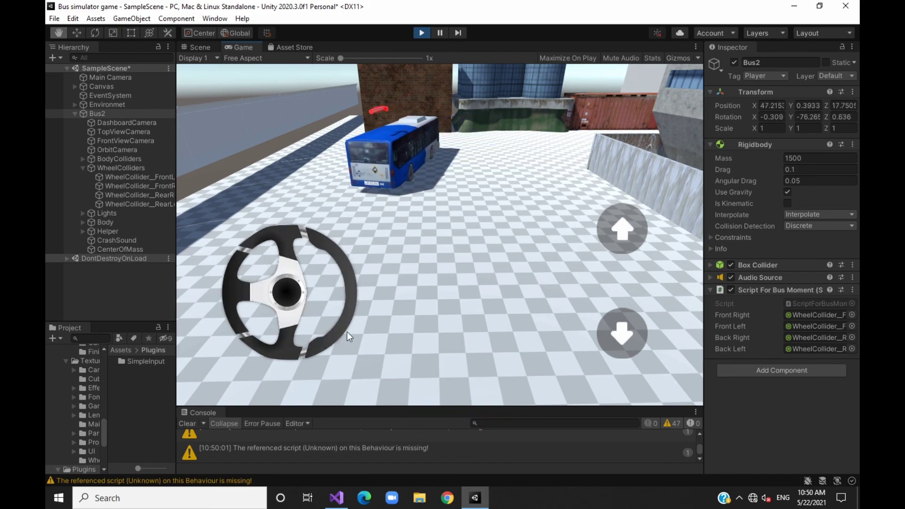
{"action": "left_click_drag", "start_coordinate": [258, 257], "coordinate": [283, 299]}
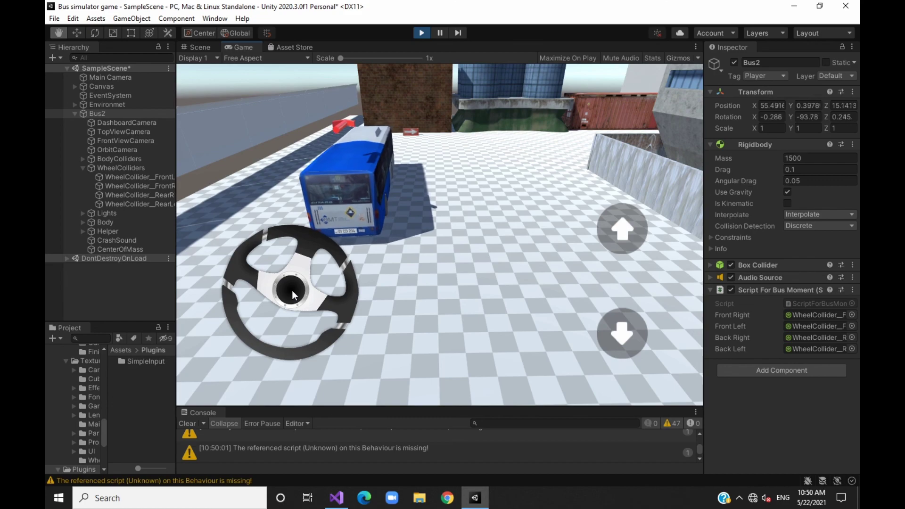
{"action": "left_click_drag", "start_coordinate": [292, 296], "coordinate": [246, 331]}
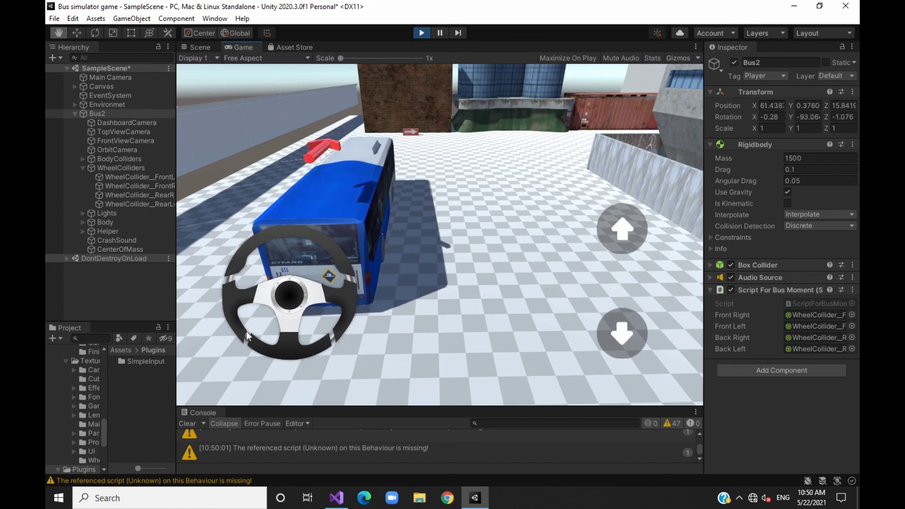